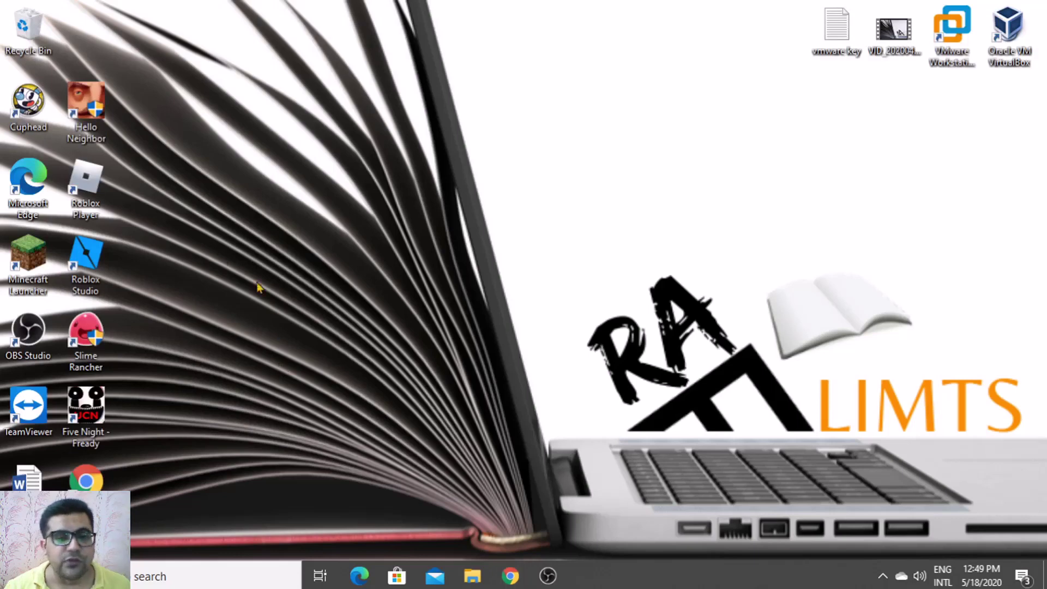
# Step: Launch Edge and search for 'calibre' to reach the calibre e-book management site
pyautogui.click(359, 575)
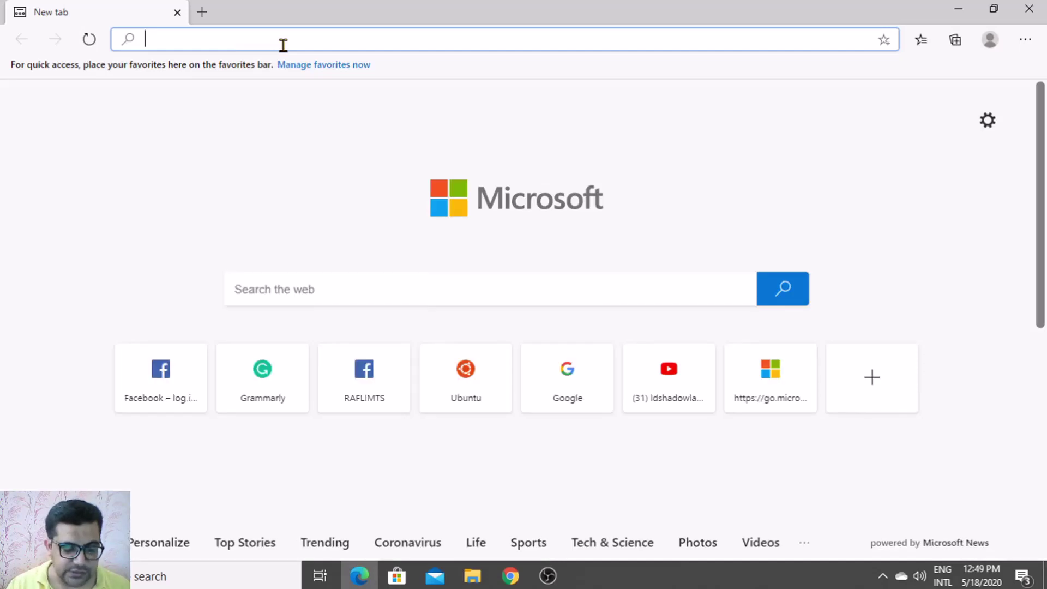
pyautogui.write('calibre ebook management')
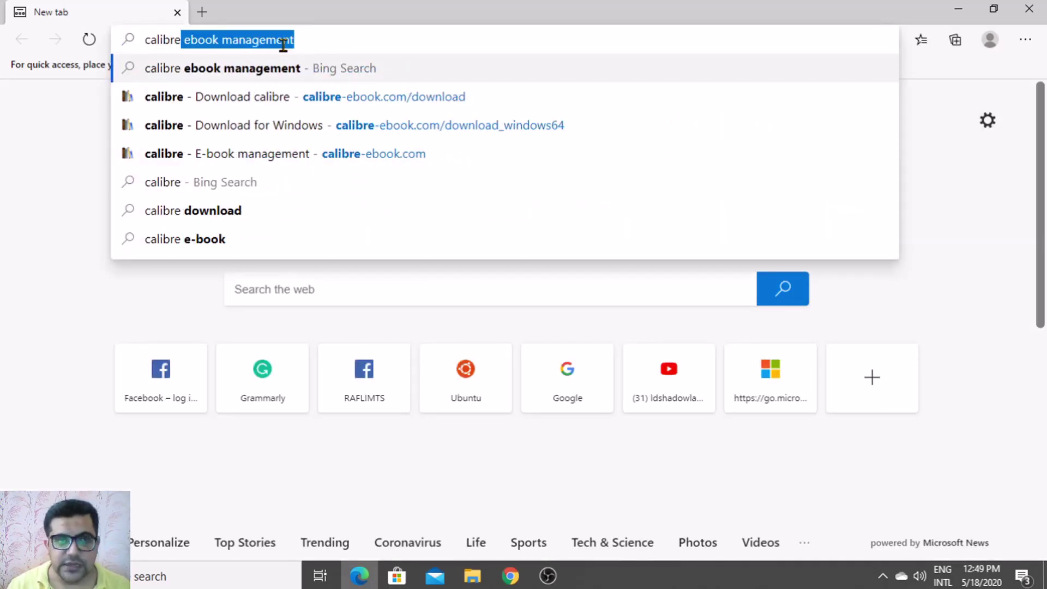
pyautogui.press('Return')
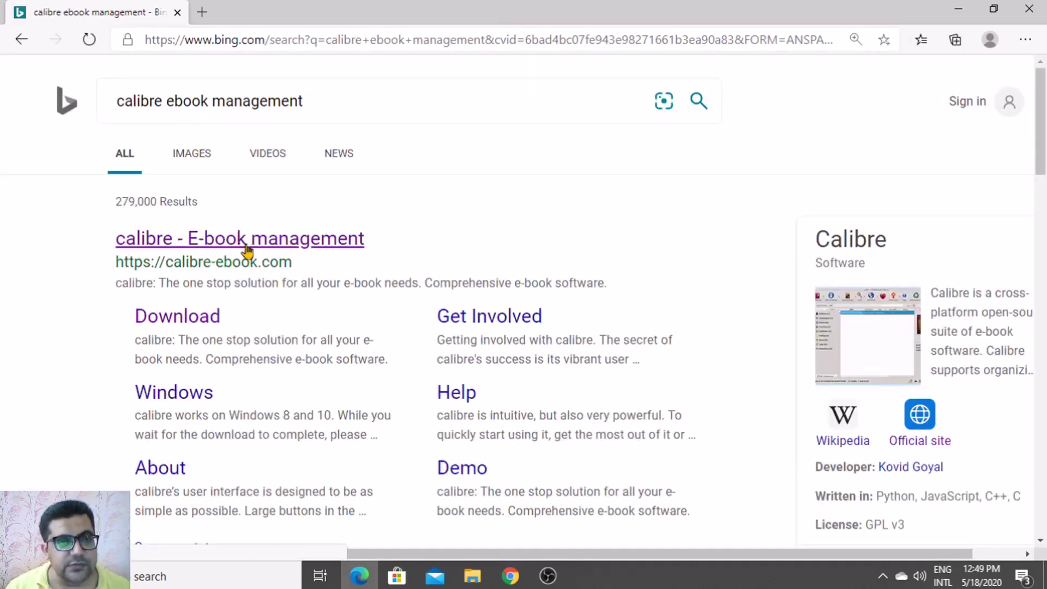
pyautogui.scroll(-1, 350, 327)
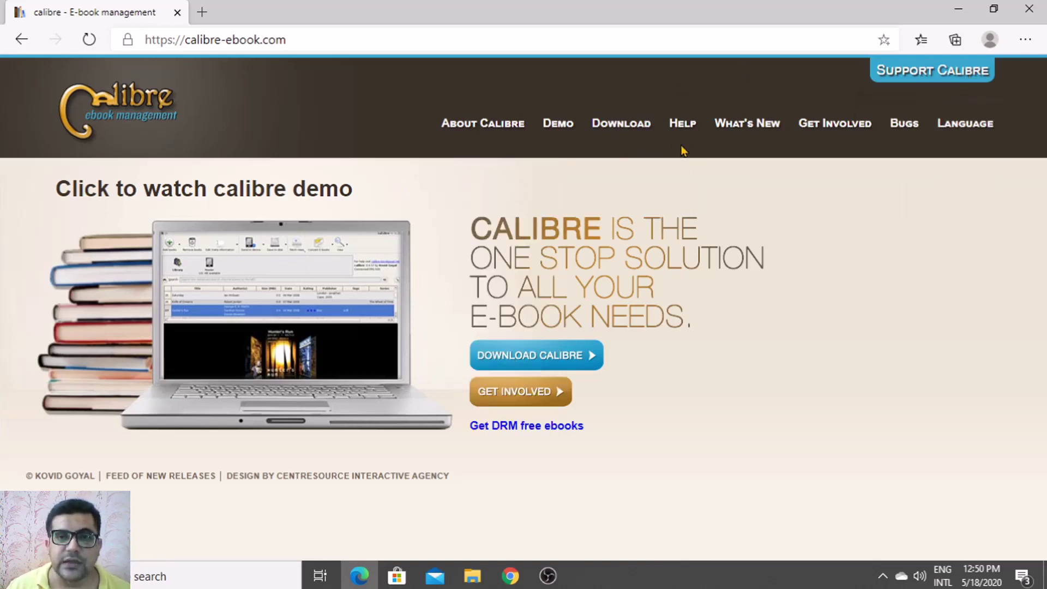
# Step: Go to calibre's Download page and choose the Windows 64bit version
pyautogui.click(621, 130)
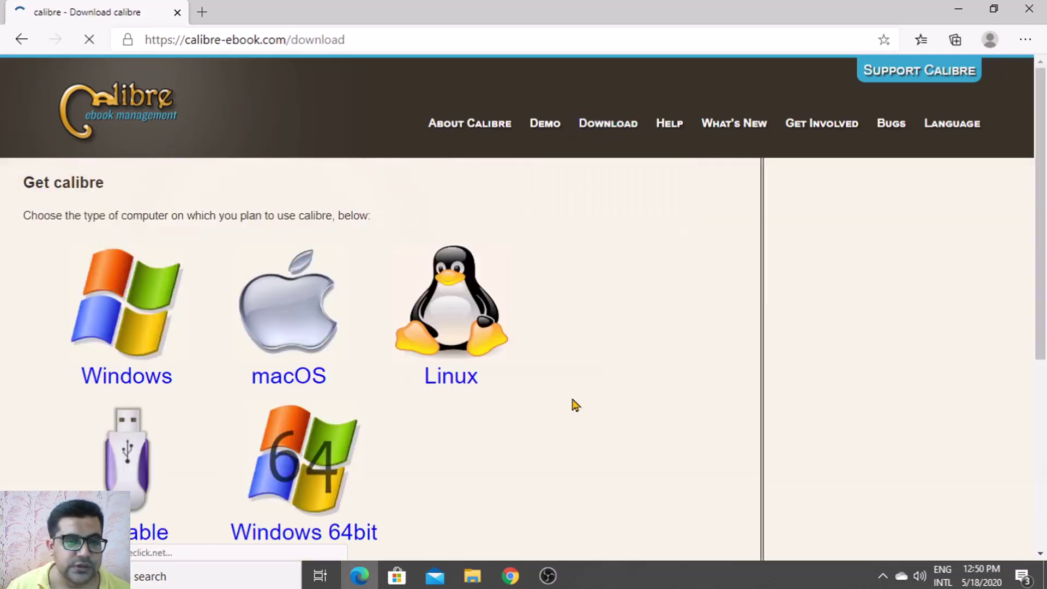
pyautogui.scroll(-1, 573, 405)
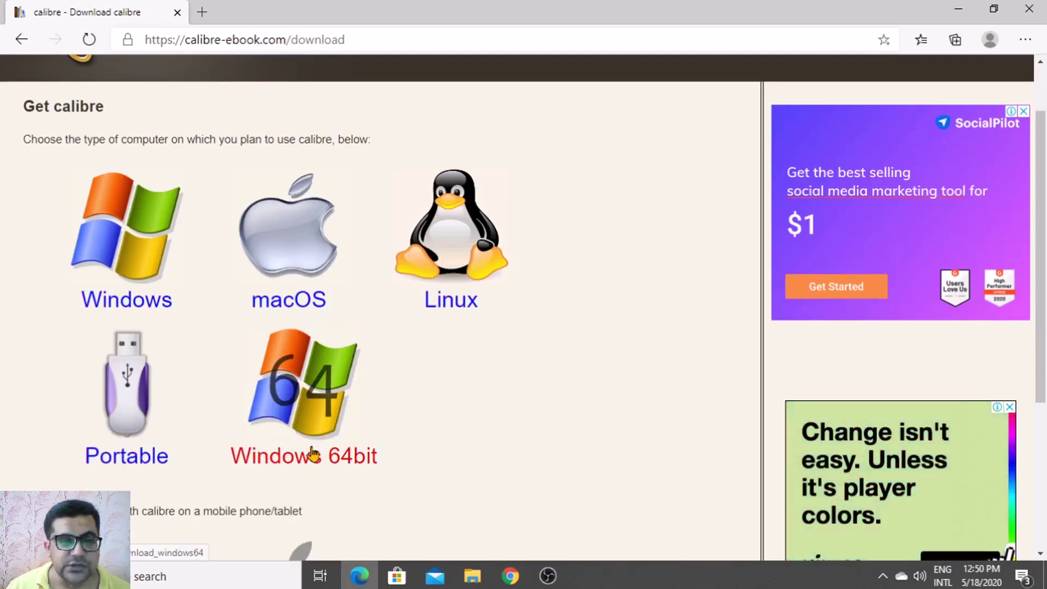
pyautogui.scroll(-1, 369, 444)
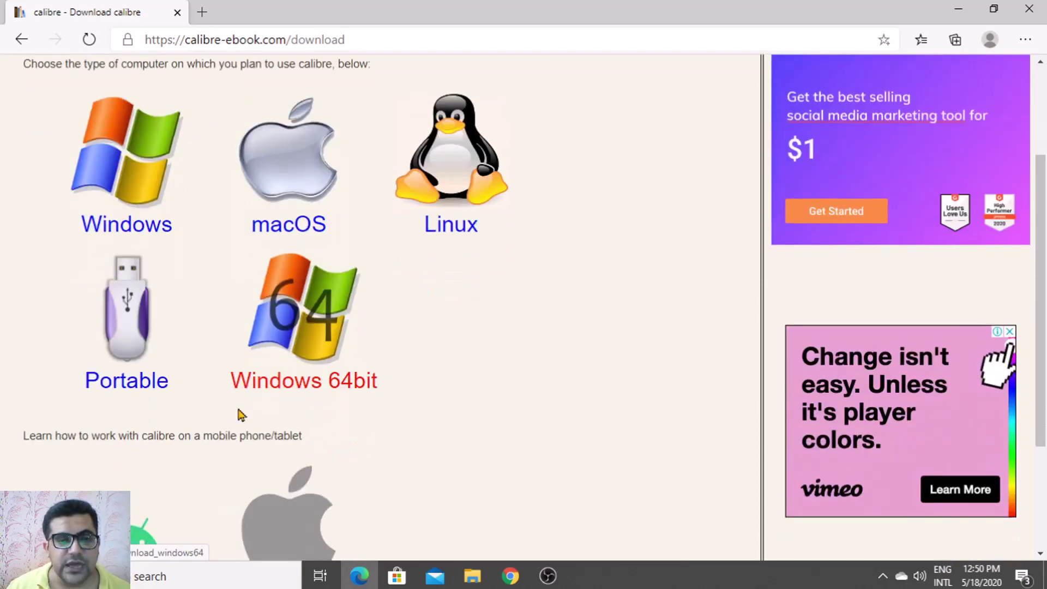
pyautogui.scroll(-2, 379, 404)
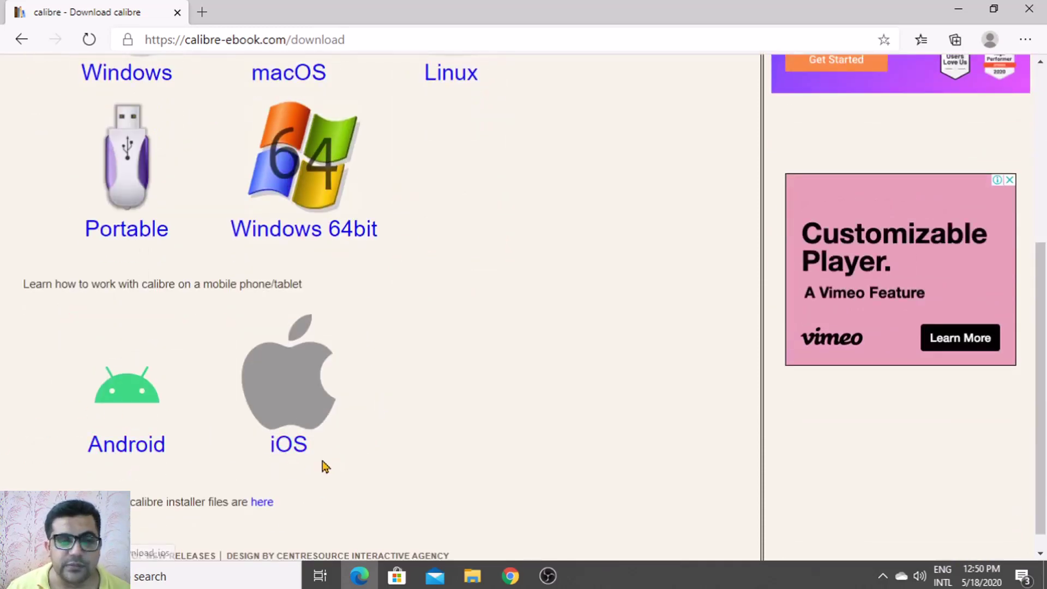
pyautogui.scroll(1, 358, 464)
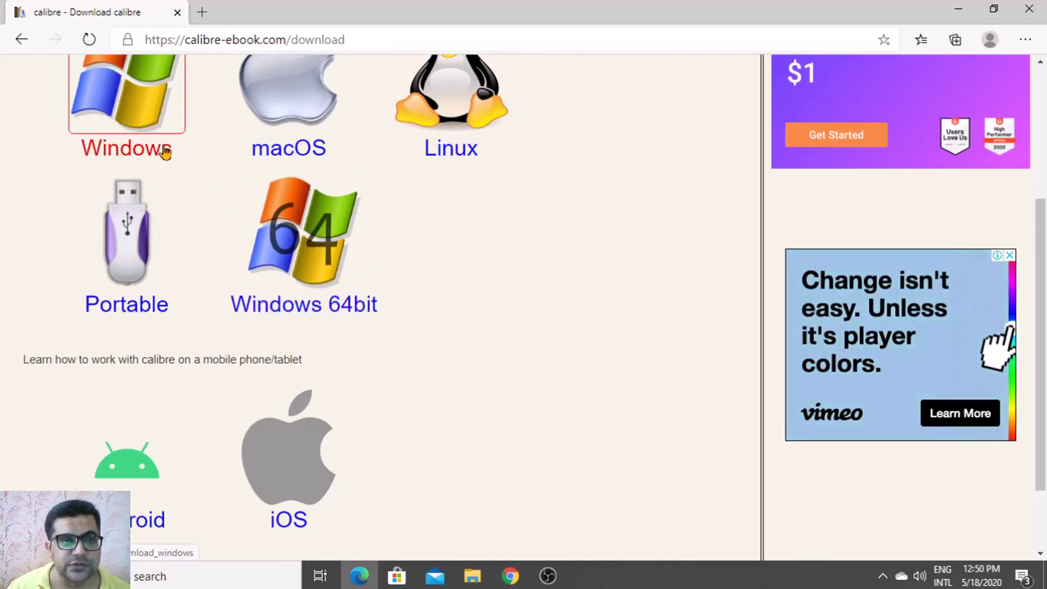
pyautogui.scroll(1, 137, 189)
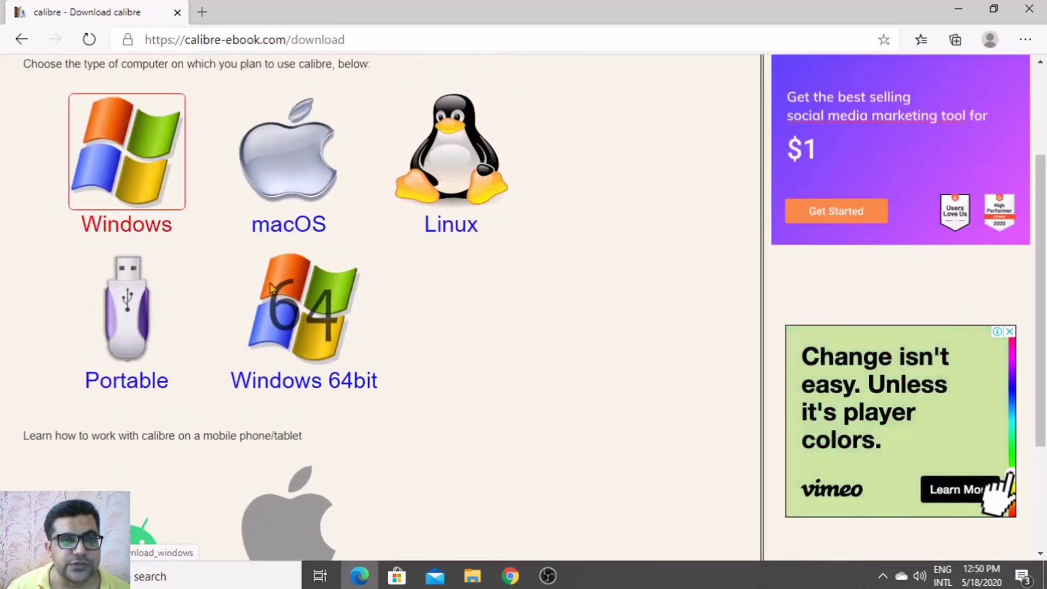
pyautogui.click(308, 327)
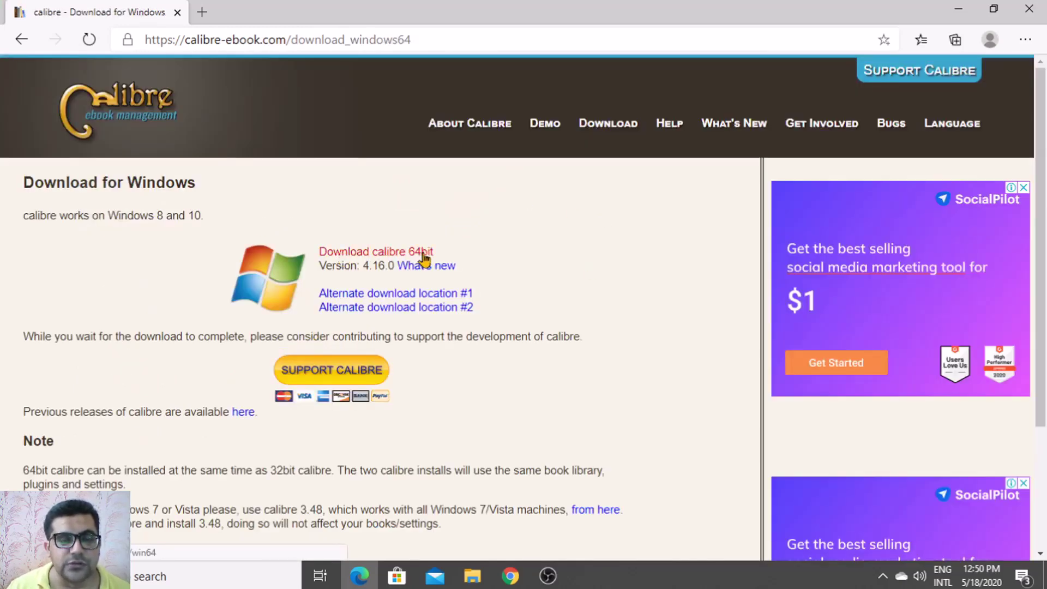
# Step: Start downloading calibre 64bit version 4.16.0 for Windows
pyautogui.scroll(-1, 528, 428)
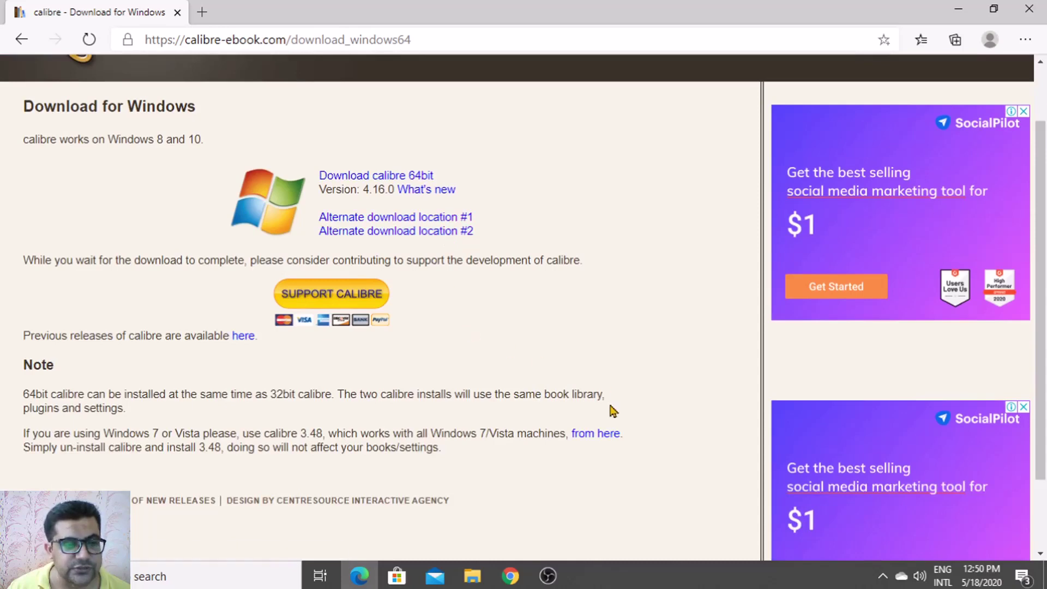
pyautogui.scroll(-1, 612, 412)
pyautogui.scroll(2, 615, 415)
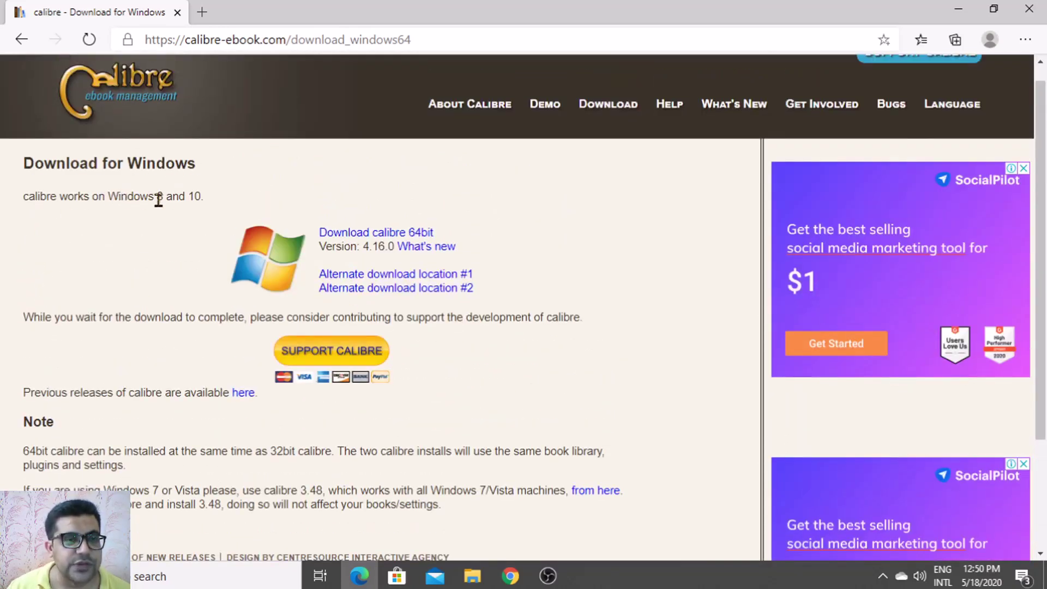
pyautogui.click(398, 236)
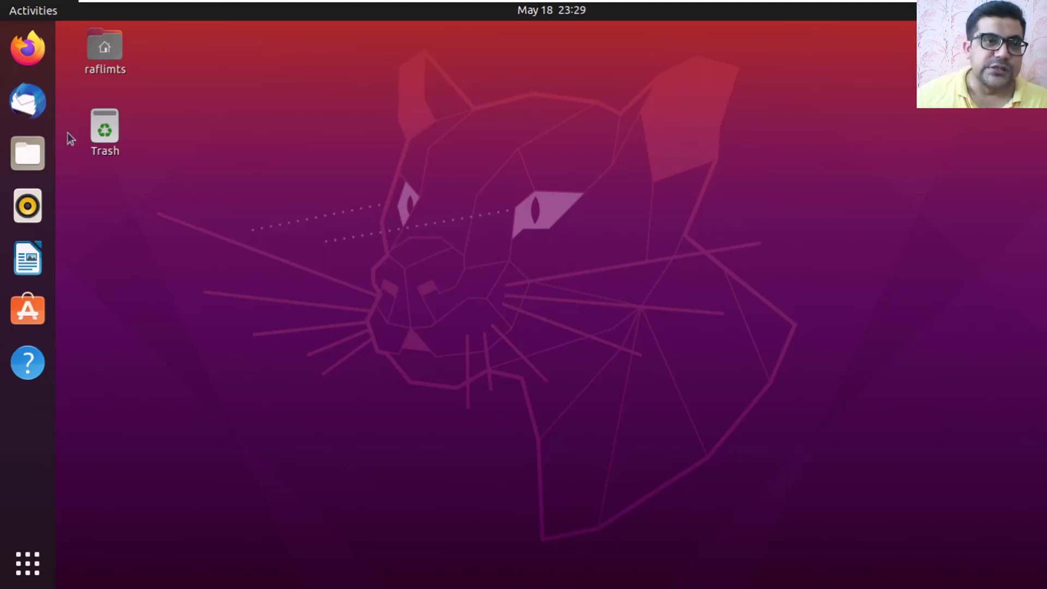
# Step: Launch Firefox from the Ubuntu dock
pyautogui.click(20, 59)
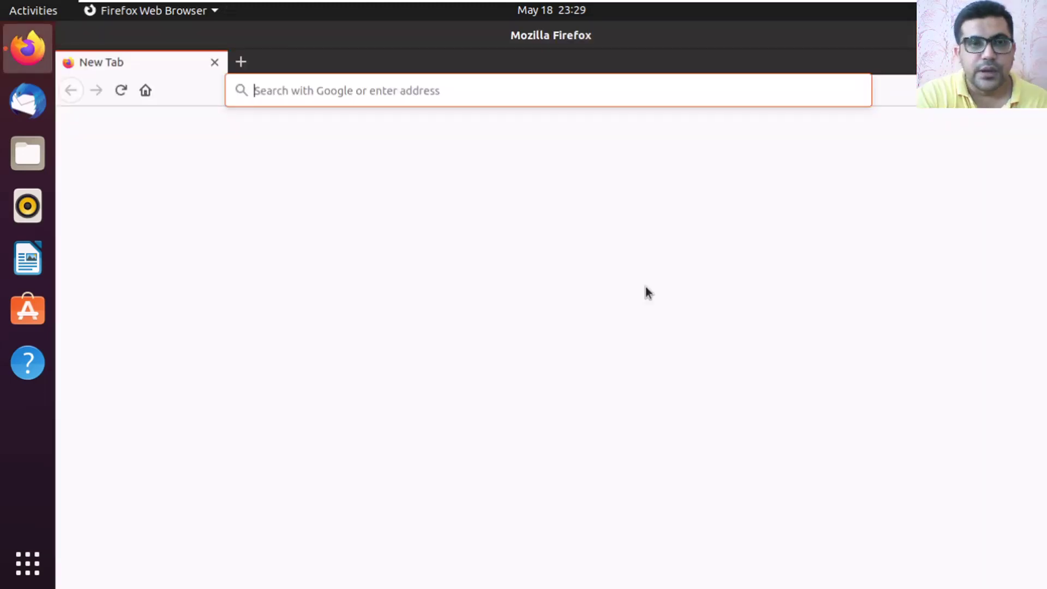
# Step: Search Google for 'calibre ebook management' and open the calibre-ebook.com site
pyautogui.hotkey('ctrl', 'h')
pyautogui.write('cal')
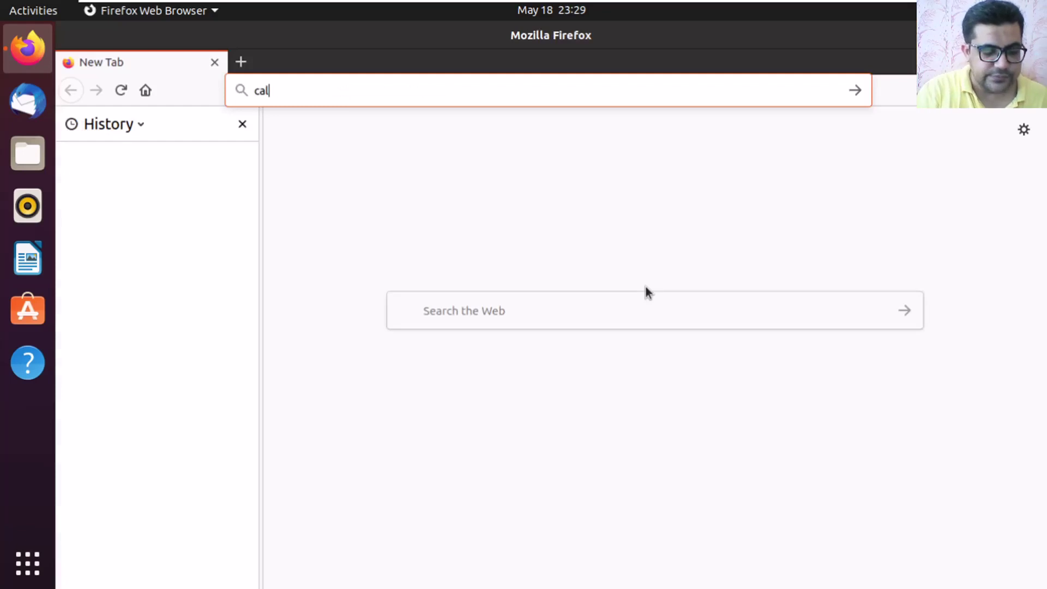
pyautogui.write('ibre eboo')
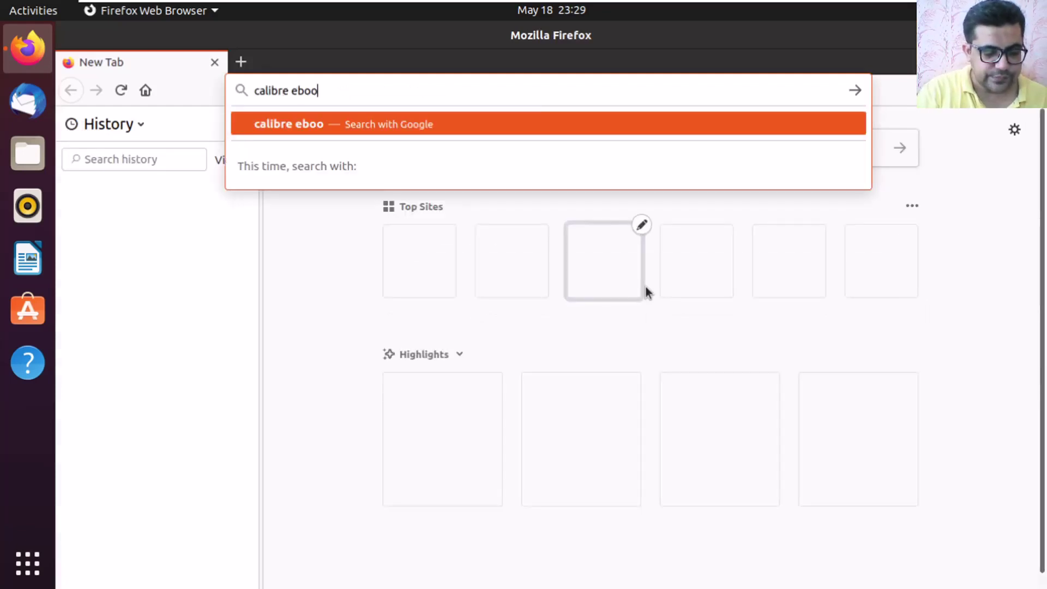
pyautogui.write('k management')
pyautogui.press('Return')
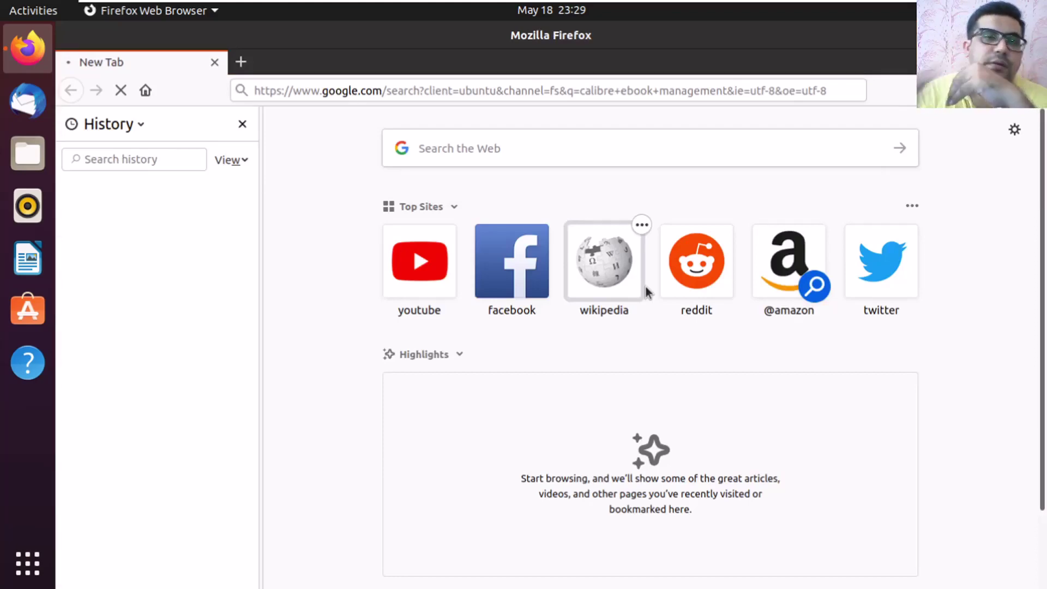
pyautogui.click(243, 125)
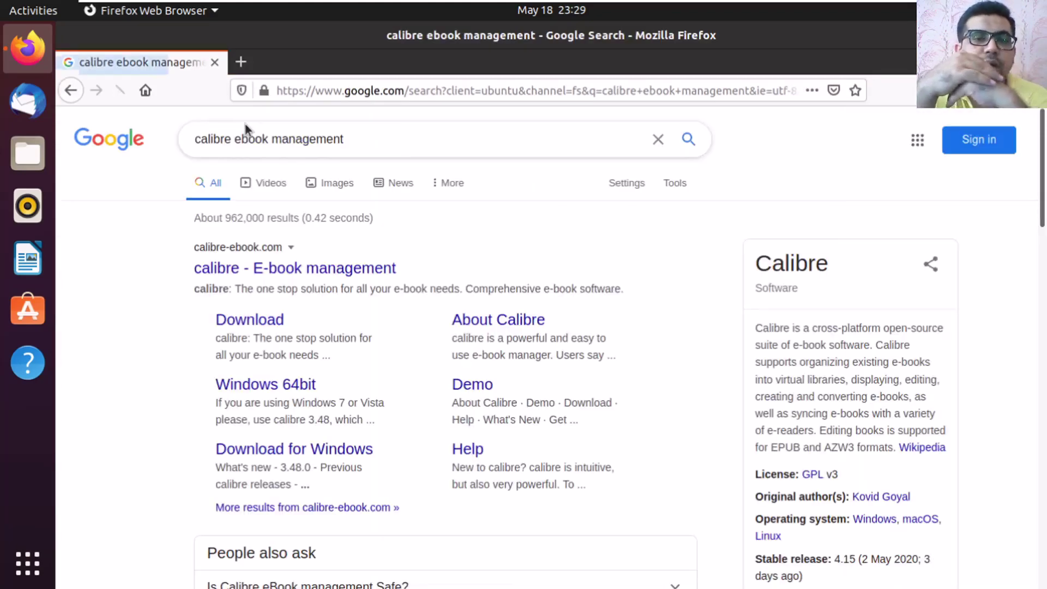
pyautogui.click(314, 268)
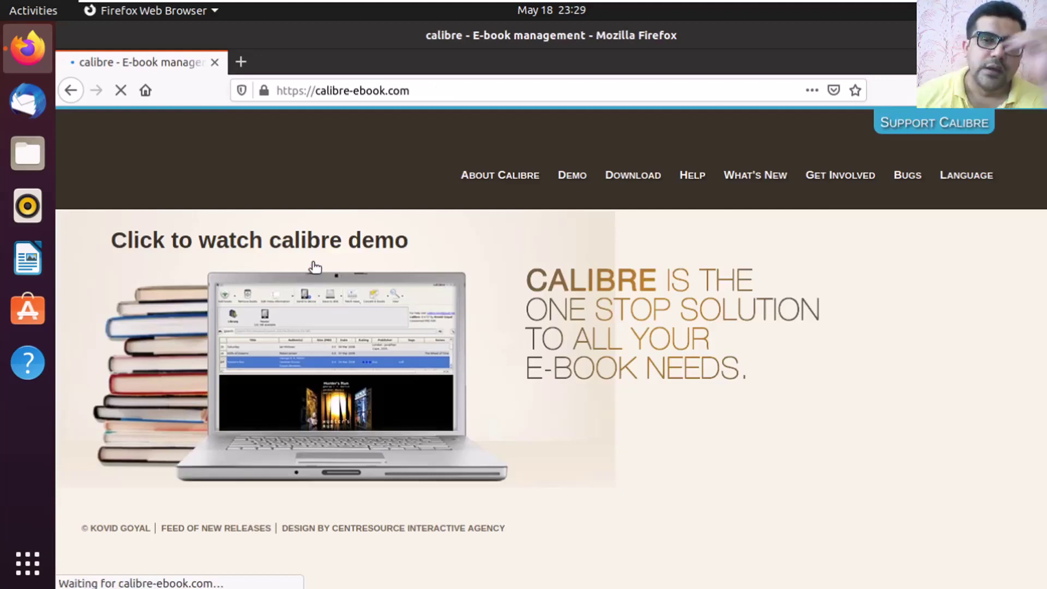
# Step: On calibre's Download page, choose the Linux version
pyautogui.click(667, 181)
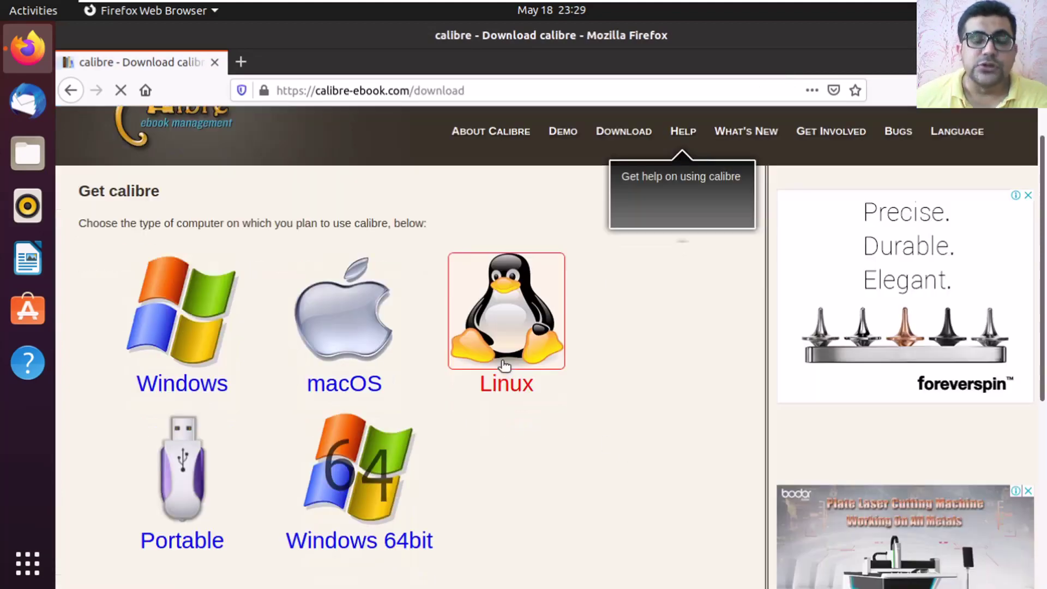
pyautogui.scroll(-1, 502, 366)
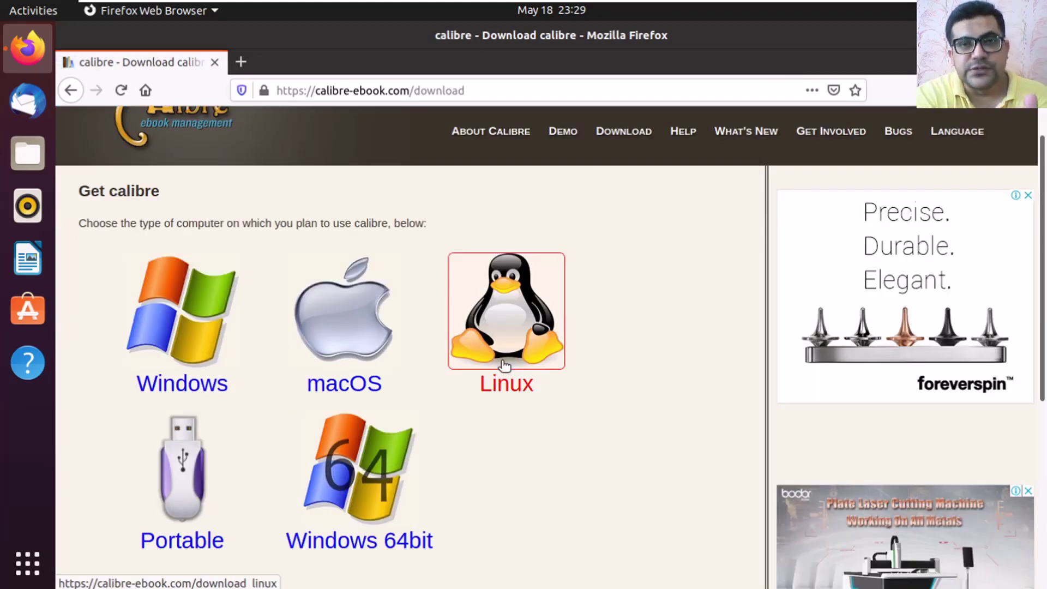
pyautogui.click(503, 363)
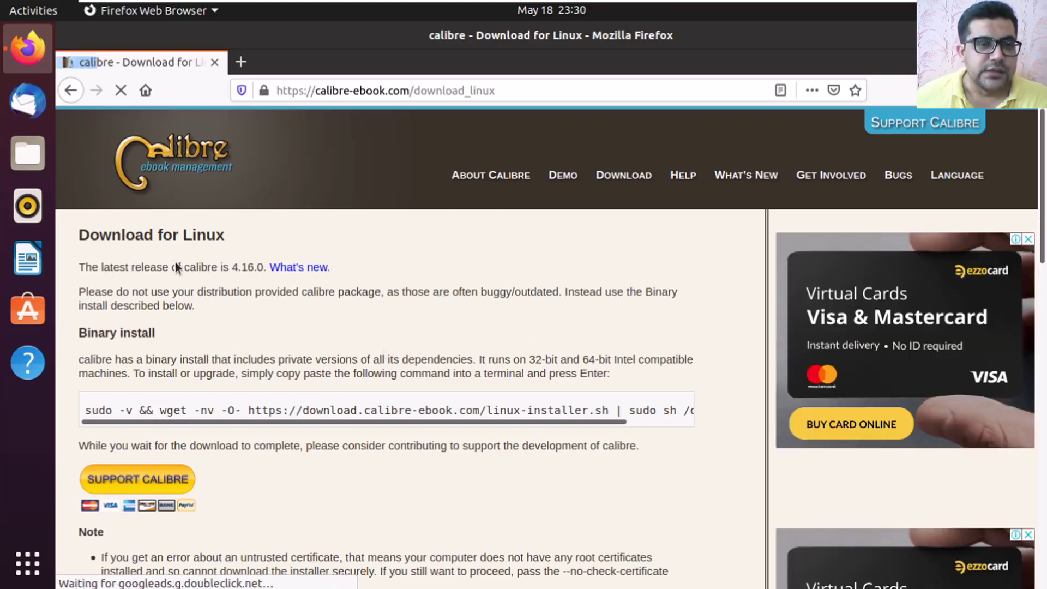
# Step: Scroll to the Binary install section and briefly highlight the 'all its dependencies' text
pyautogui.scroll(-1, 198, 270)
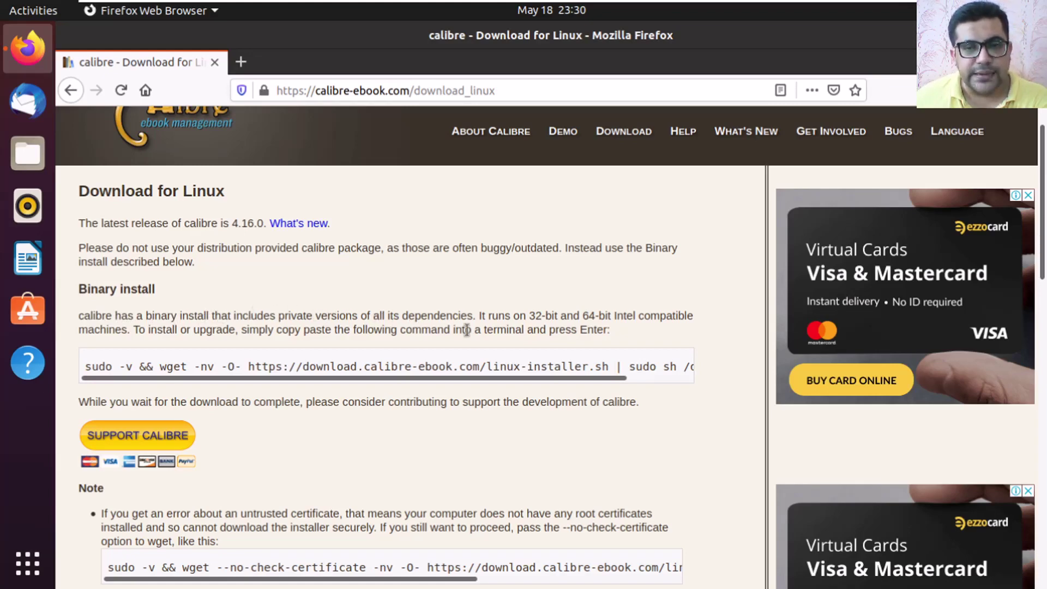
pyautogui.moveTo(476, 316); pyautogui.dragTo(369, 310)
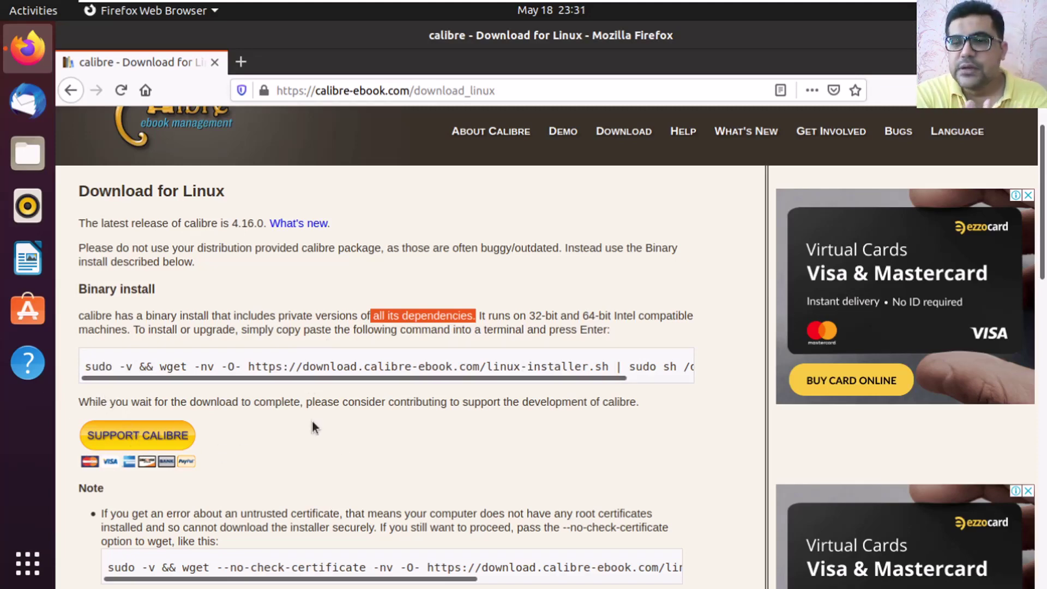
pyautogui.click(550, 281)
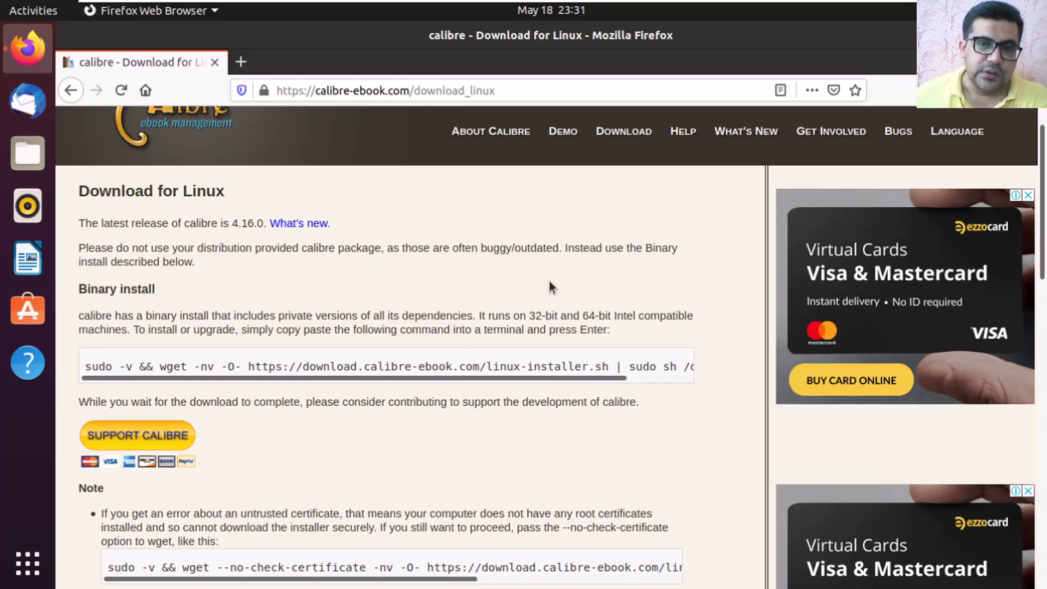
# Step: Launch Ubuntu Software, check Installed and Updates, then scroll through the Explore categories
pyautogui.click(32, 318)
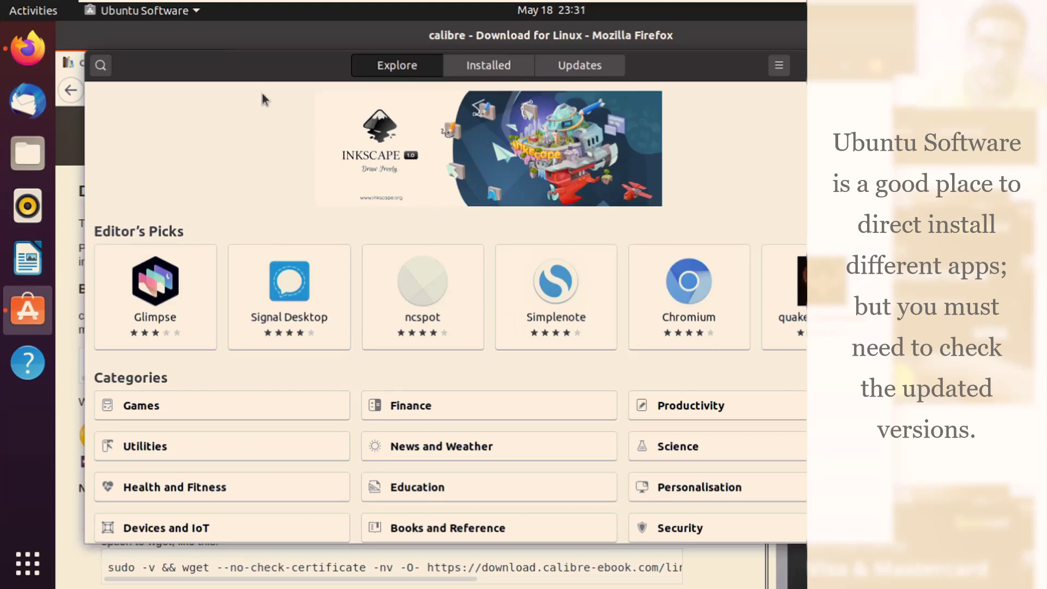
pyautogui.click(489, 71)
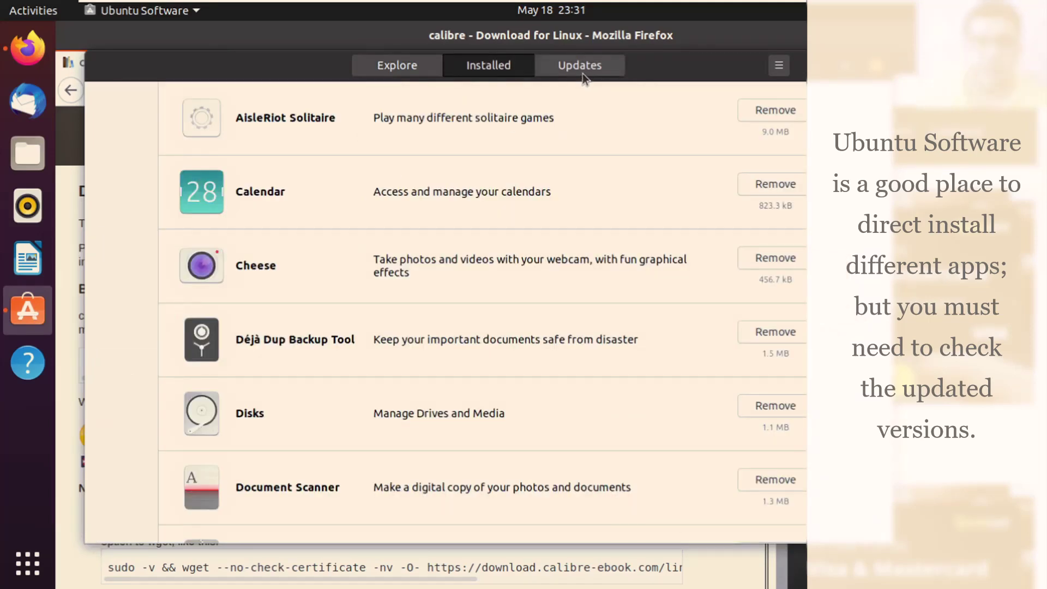
pyautogui.click(584, 70)
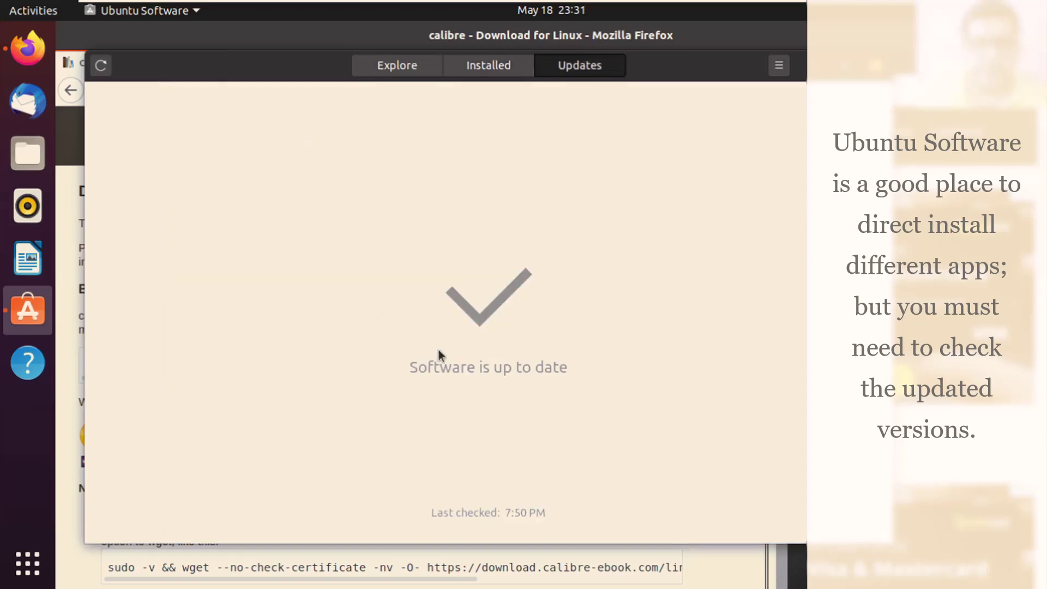
pyautogui.click(392, 70)
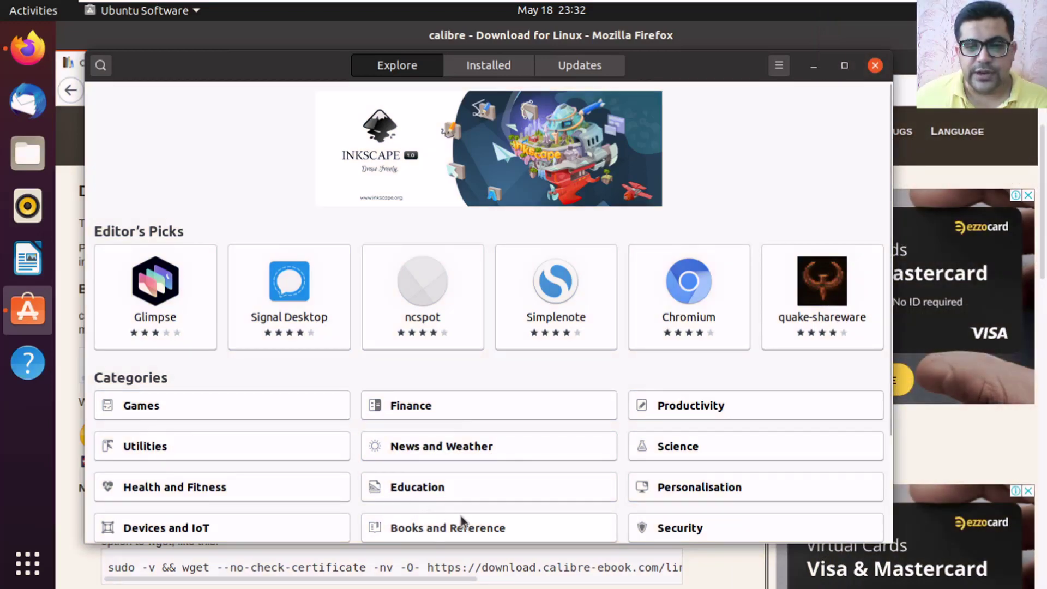
pyautogui.scroll(-2, 508, 508)
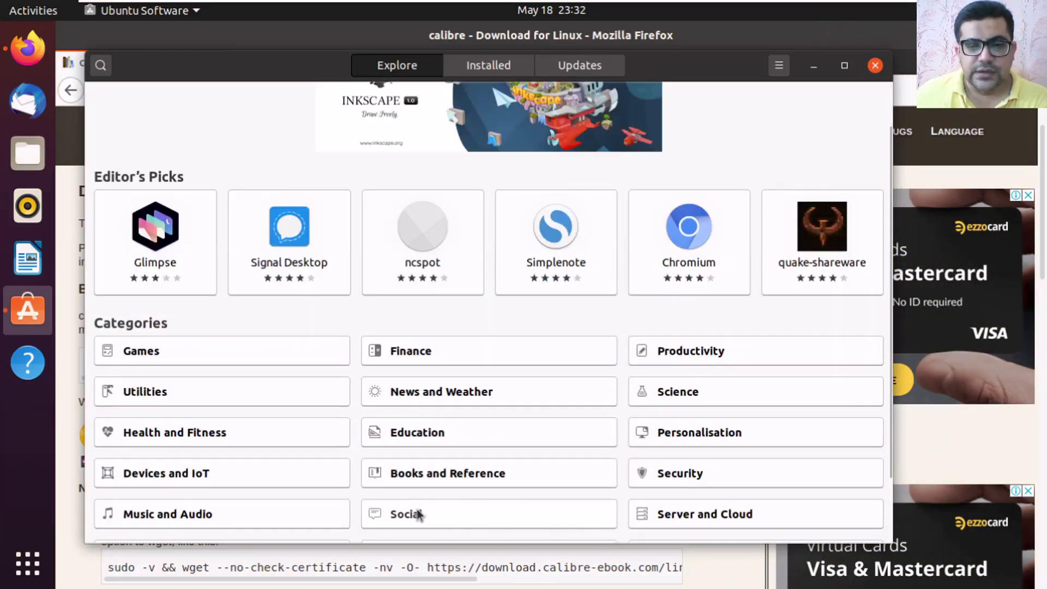
pyautogui.scroll(-3, 451, 501)
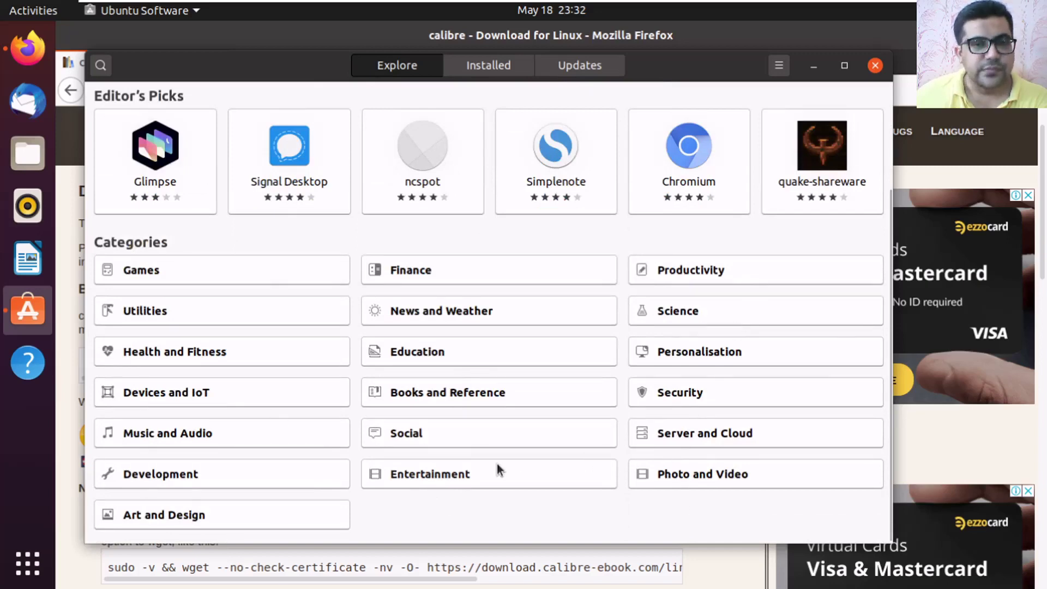
pyautogui.scroll(5, 659, 390)
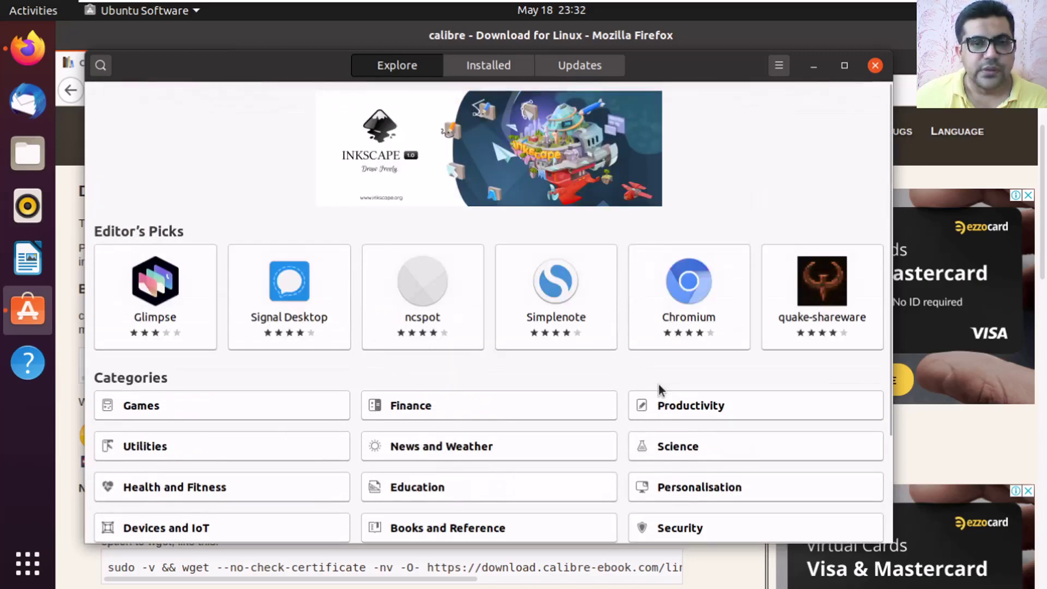
# Step: Search Ubuntu Software for 'calibre' and review its details: version 4.99.4, Free licence, 23.9 MB
pyautogui.click(100, 66)
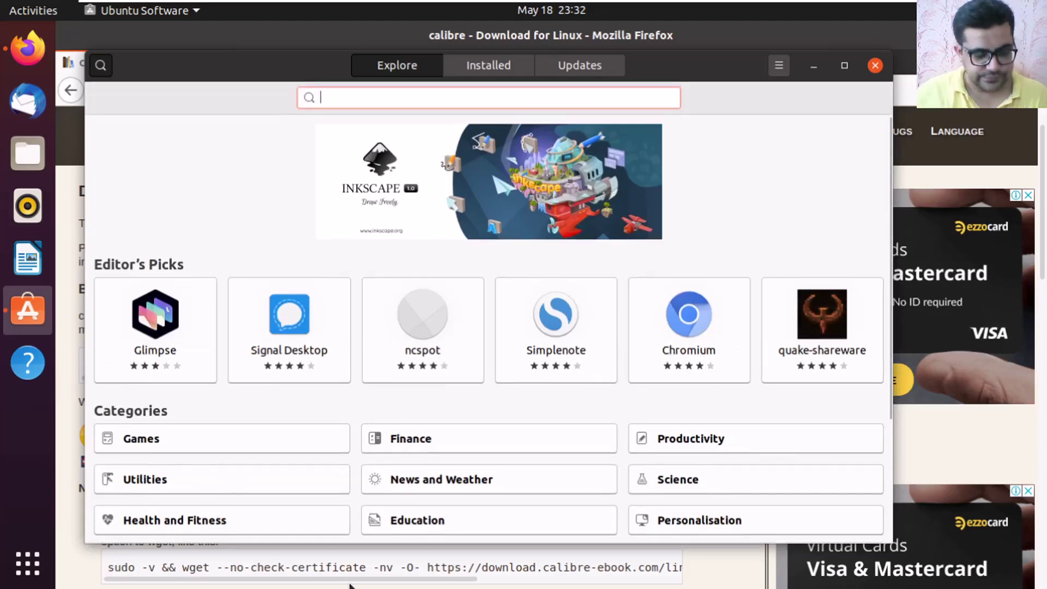
pyautogui.write('calibre')
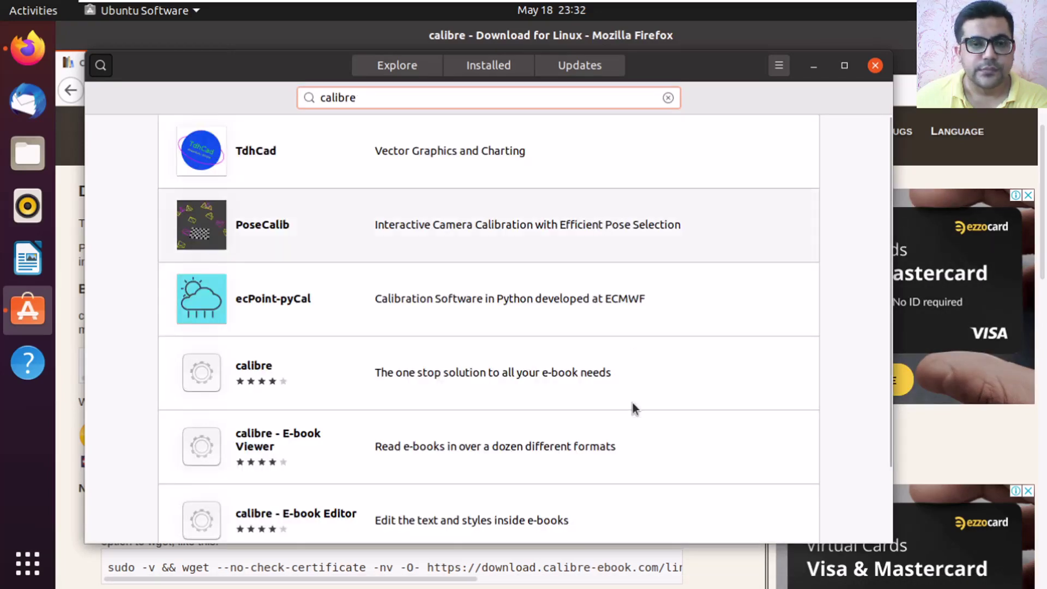
pyautogui.scroll(-2, 634, 408)
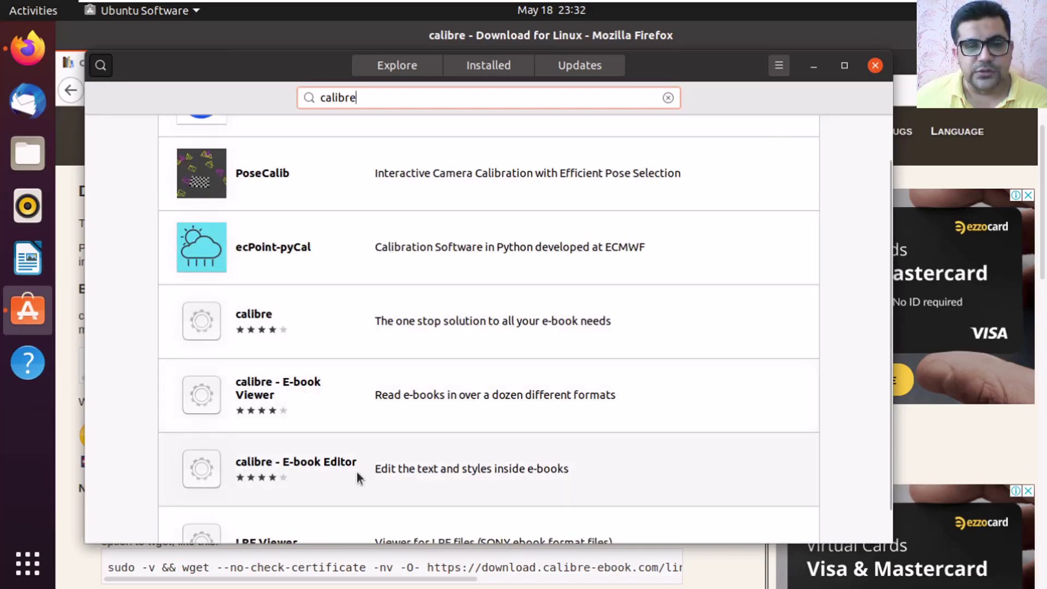
pyautogui.scroll(-1, 284, 496)
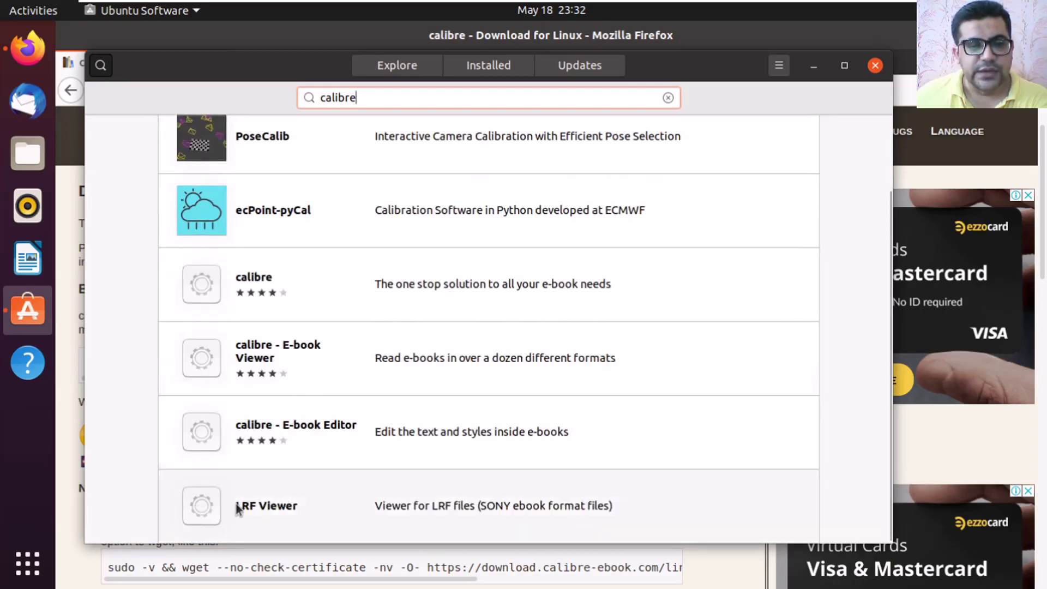
pyautogui.click(510, 292)
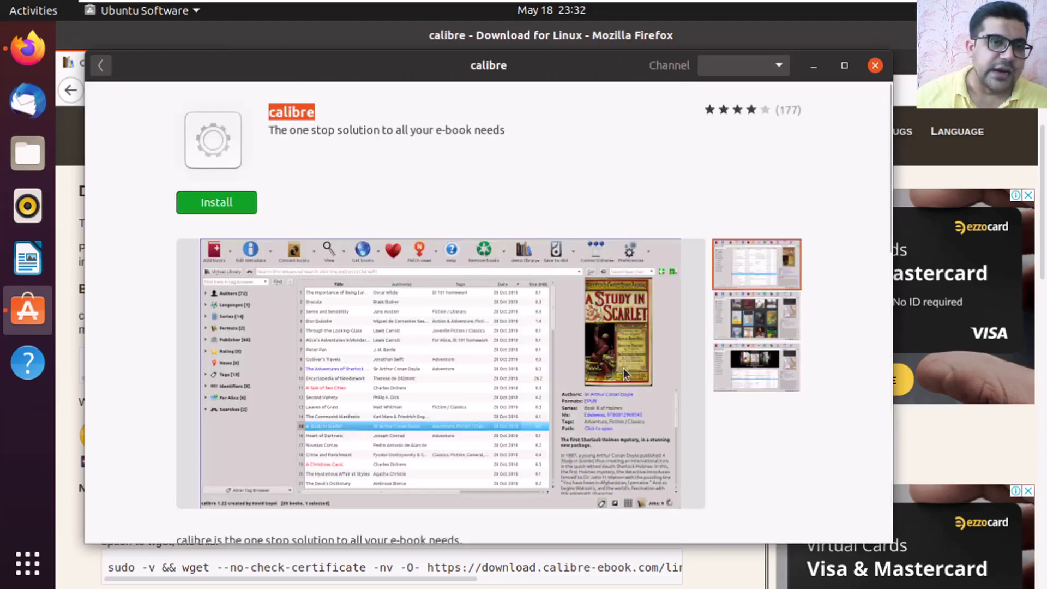
pyautogui.scroll(-3, 372, 381)
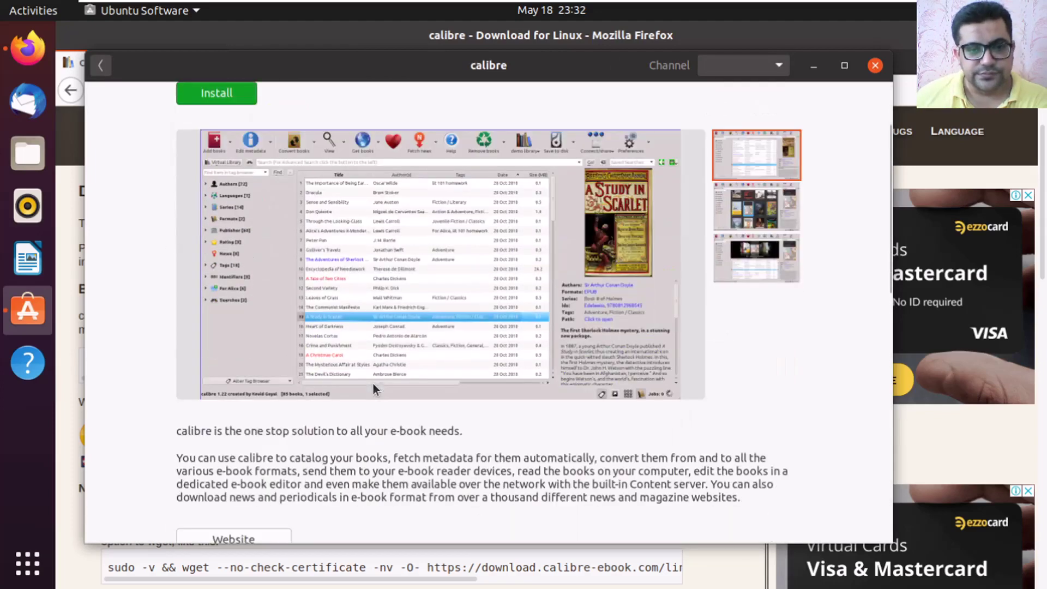
pyautogui.scroll(-3, 374, 384)
pyautogui.scroll(5, 372, 382)
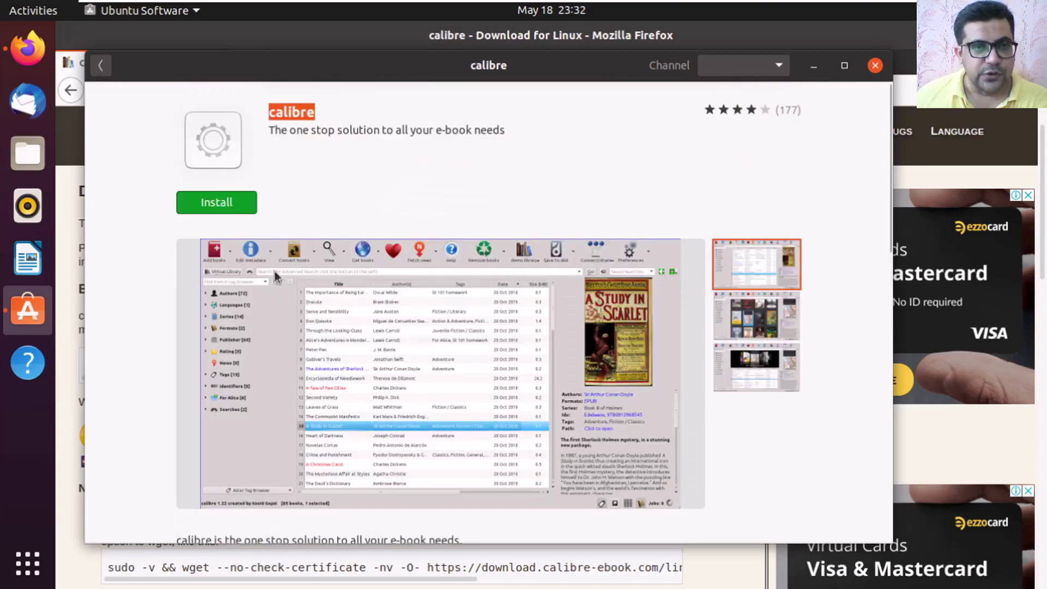
pyautogui.scroll(-3, 342, 421)
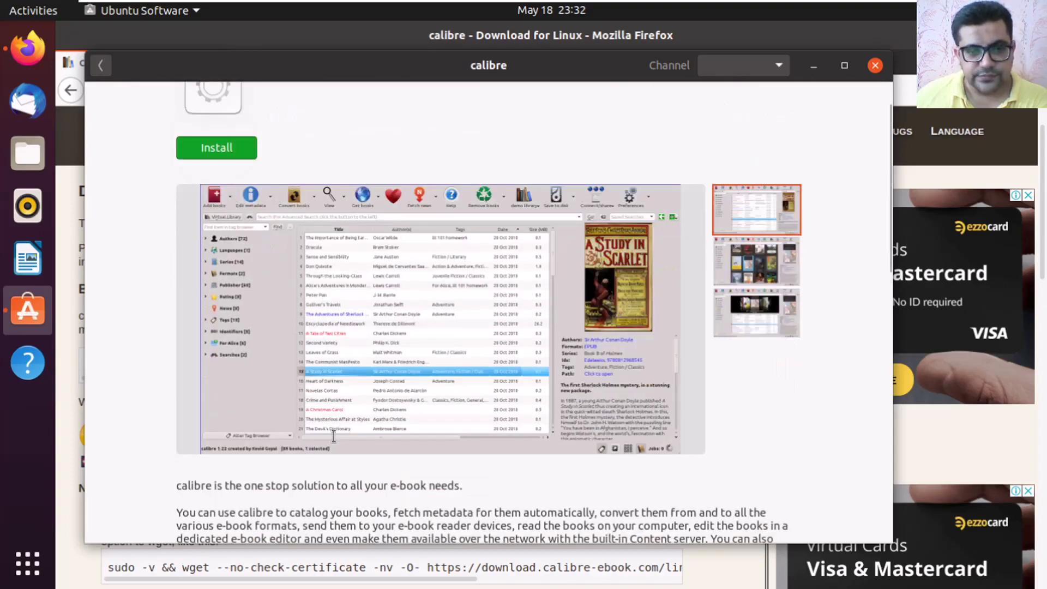
pyautogui.scroll(-3, 319, 427)
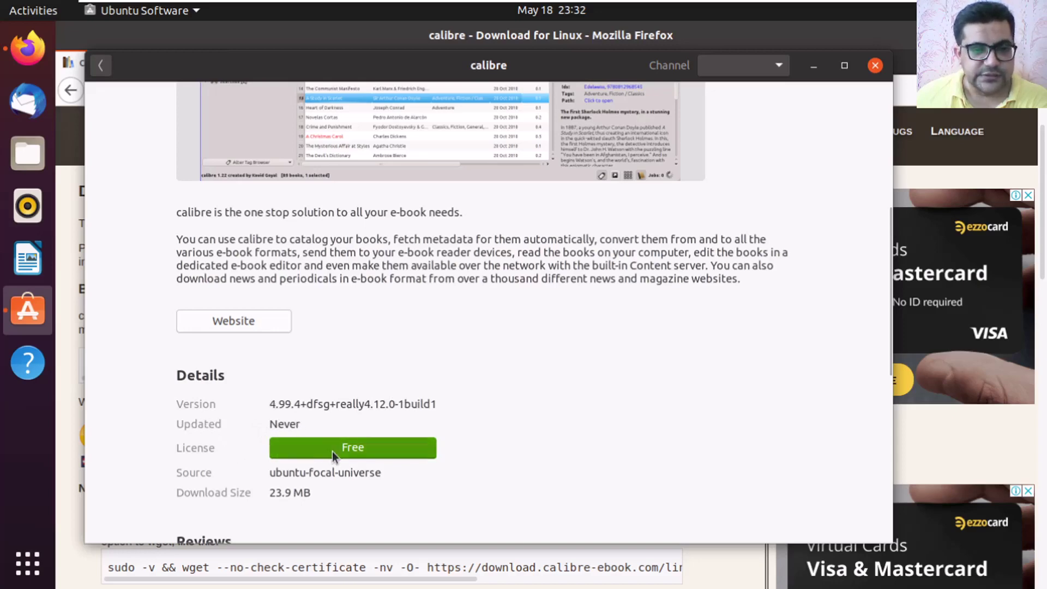
pyautogui.scroll(3, 404, 474)
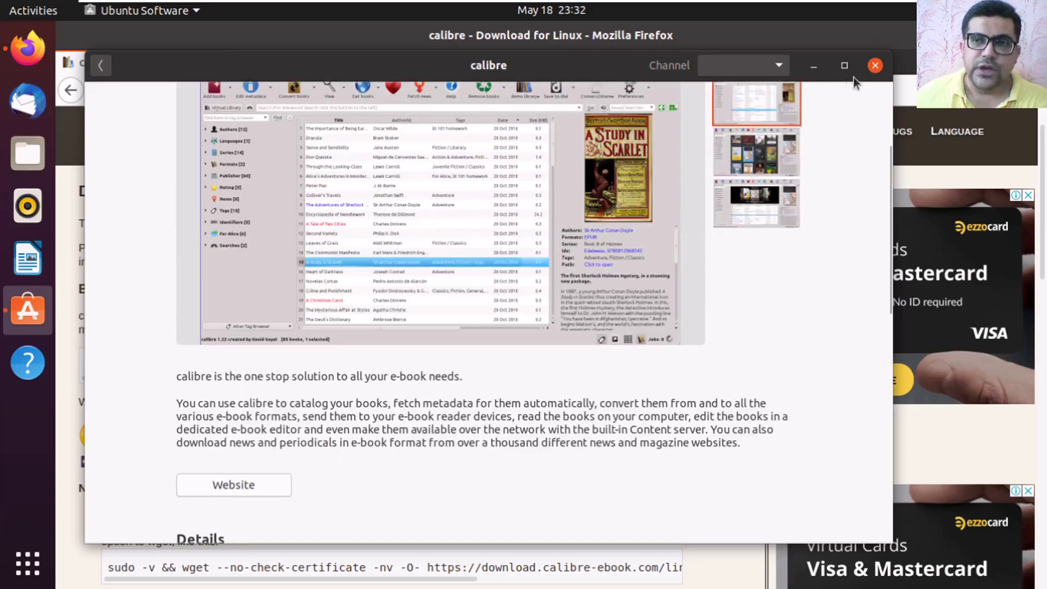
# Step: Close Ubuntu Software, then select and copy the linux-installer.sh install command in Firefox
pyautogui.click(874, 66)
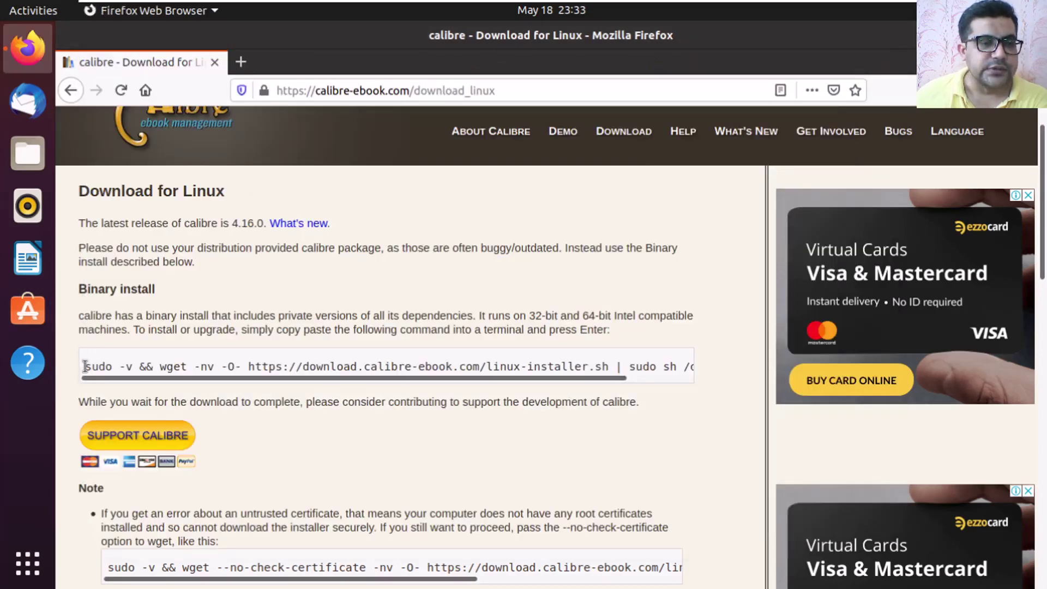
pyautogui.moveTo(84, 366); pyautogui.dragTo(742, 369)
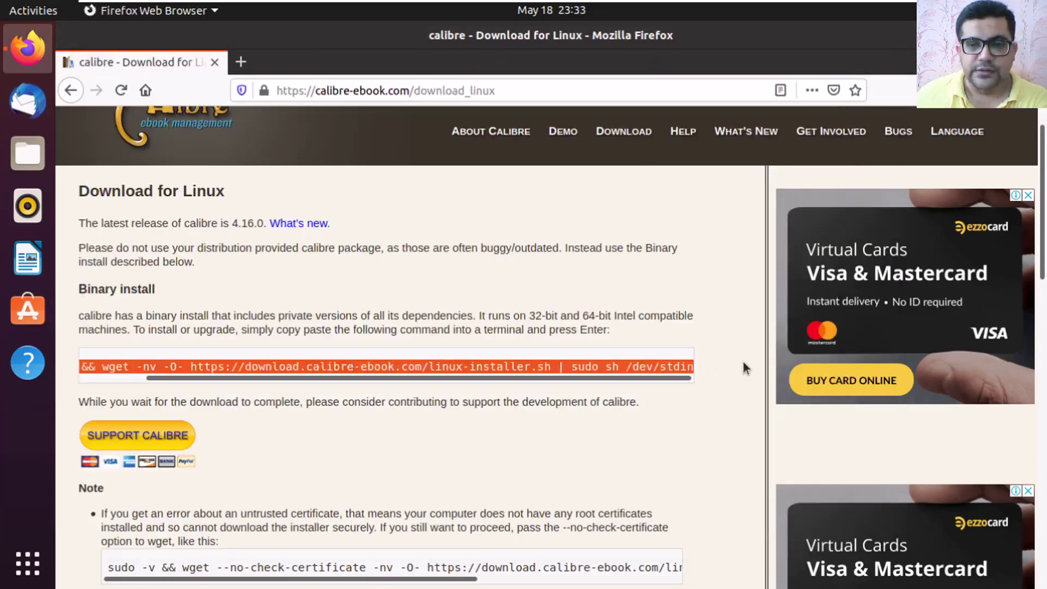
pyautogui.rightClick(681, 364)
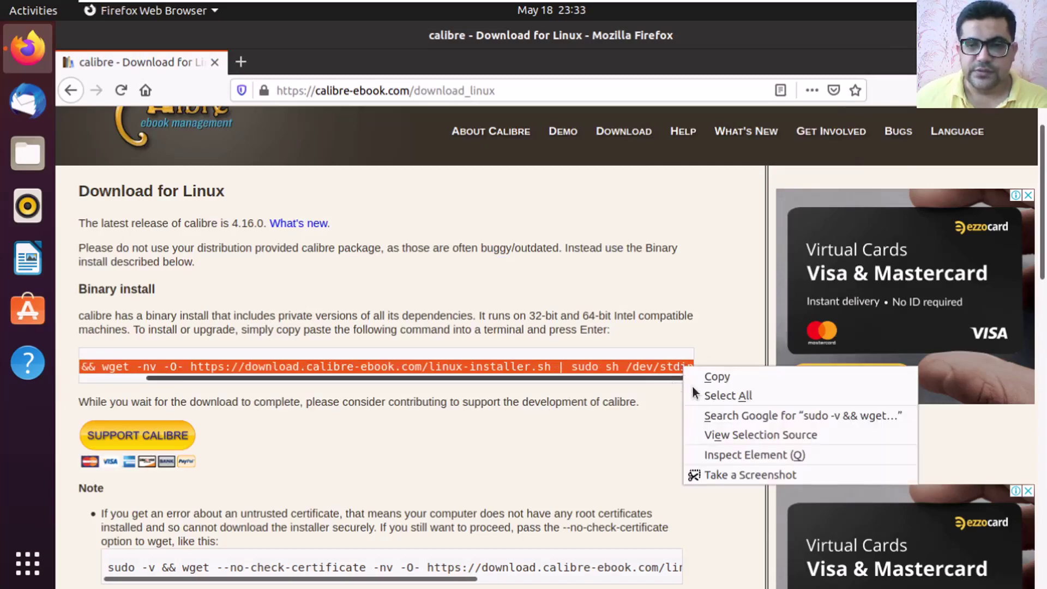
pyautogui.click(719, 375)
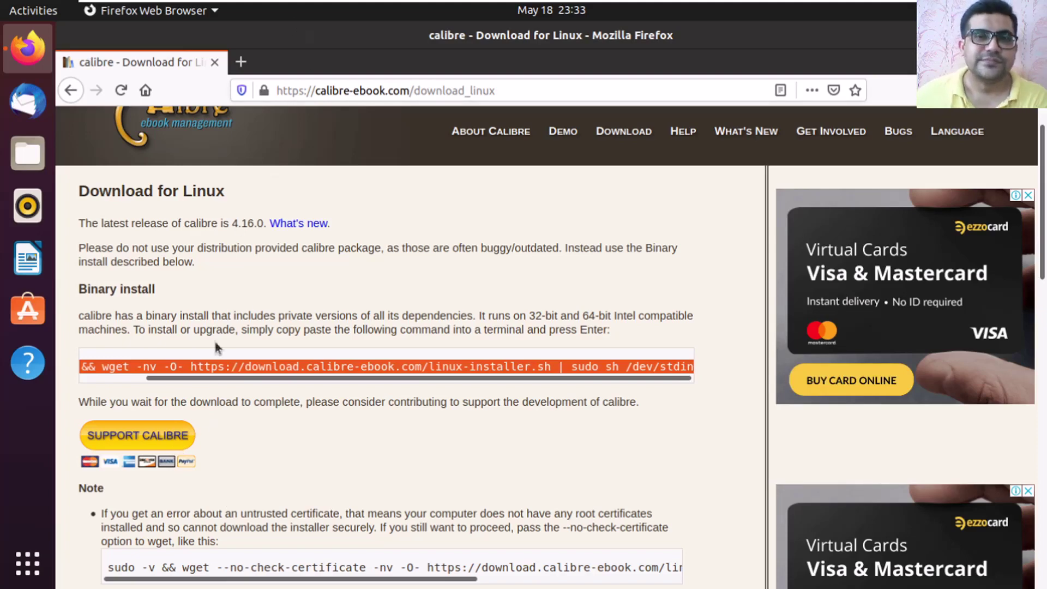
# Step: Open a terminal and switch to root with 'sudo su'
pyautogui.hotkey('ctrl', 'alt', 't')
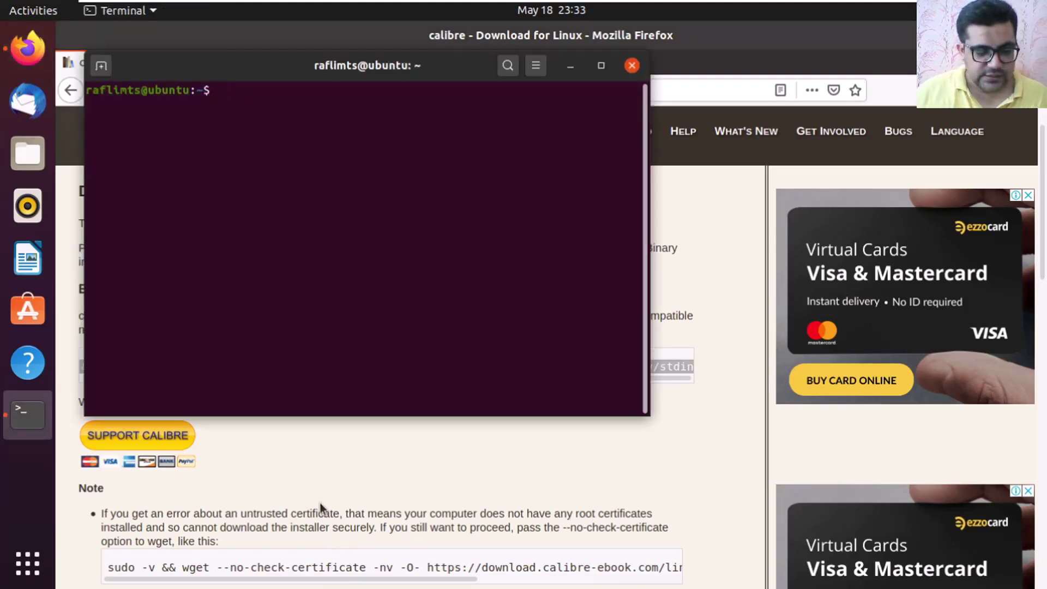
pyautogui.write('sau')
pyautogui.press('BackSpace')
pyautogui.press('BackSpace')
pyautogui.press('BackSpace')
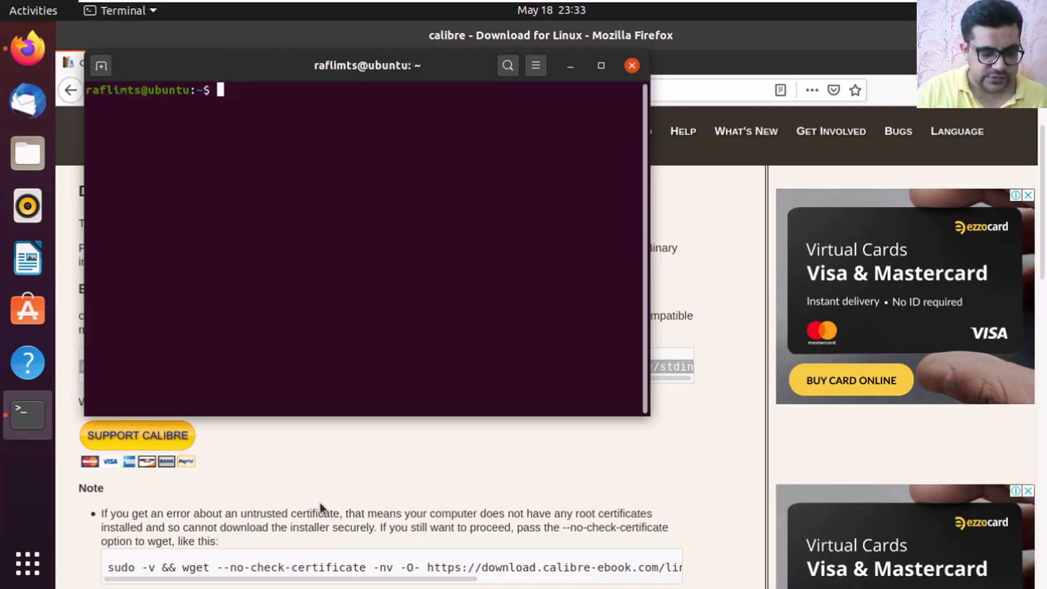
pyautogui.write('sudo ')
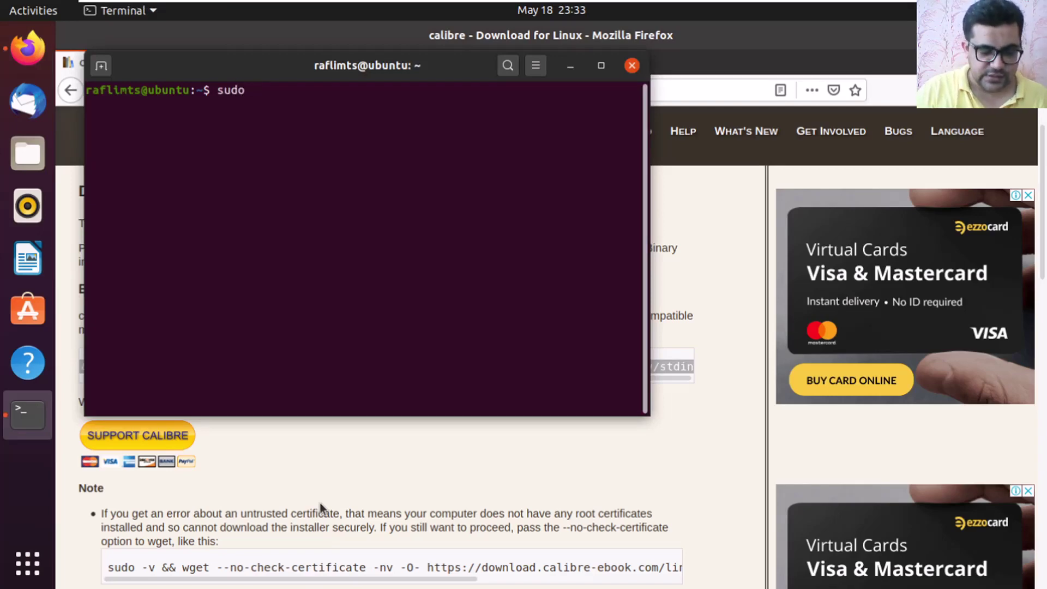
pyautogui.write('su')
pyautogui.press('Return')
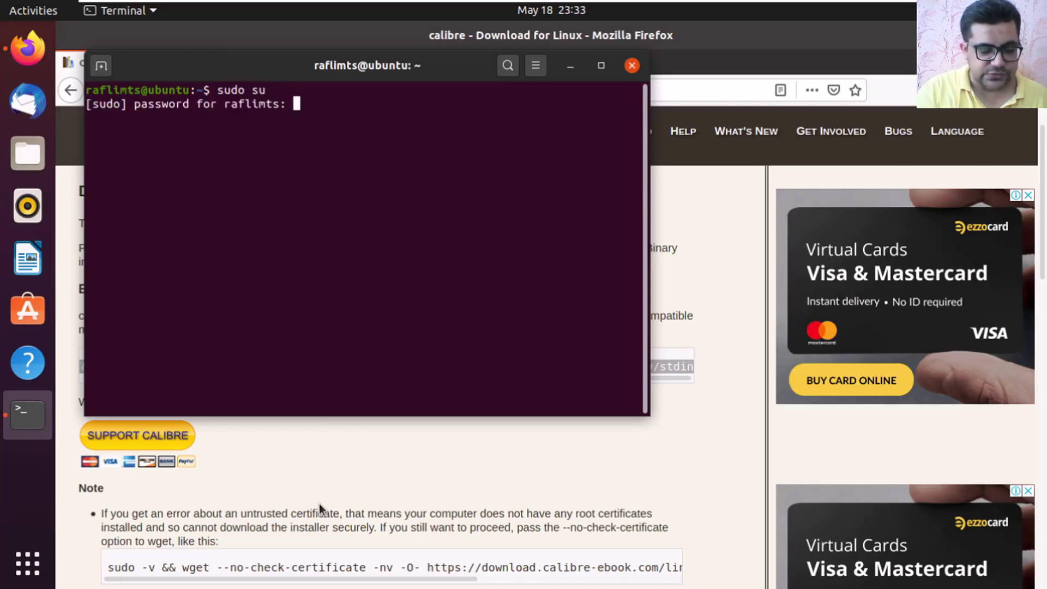
pyautogui.press('Return')
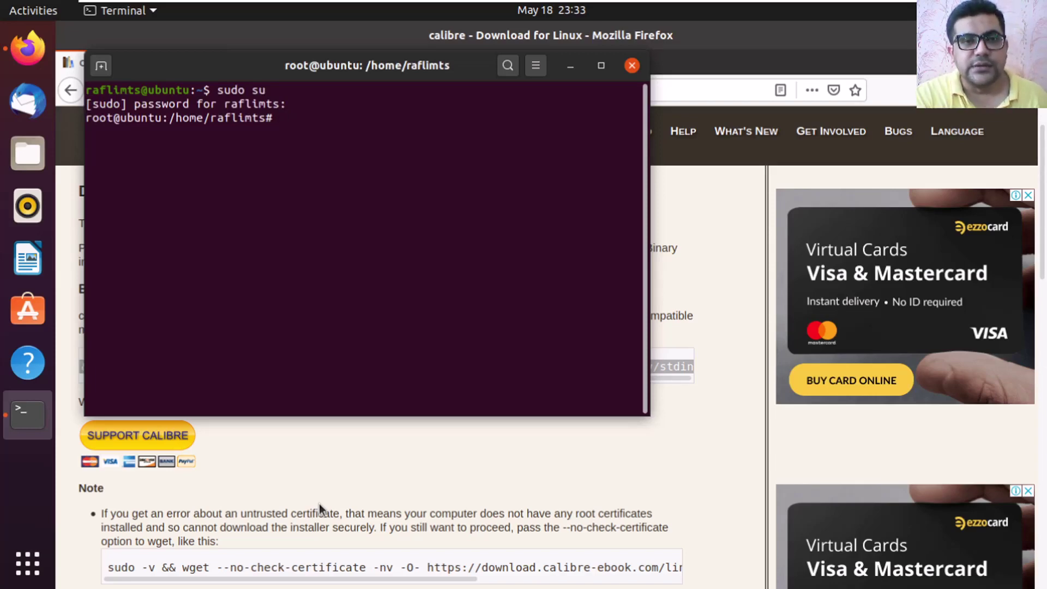
# Step: Run 'sudo apt-get update' and 'sudo apt-get upgrade' to refresh and upgrade packages
pyautogui.write('sudo ')
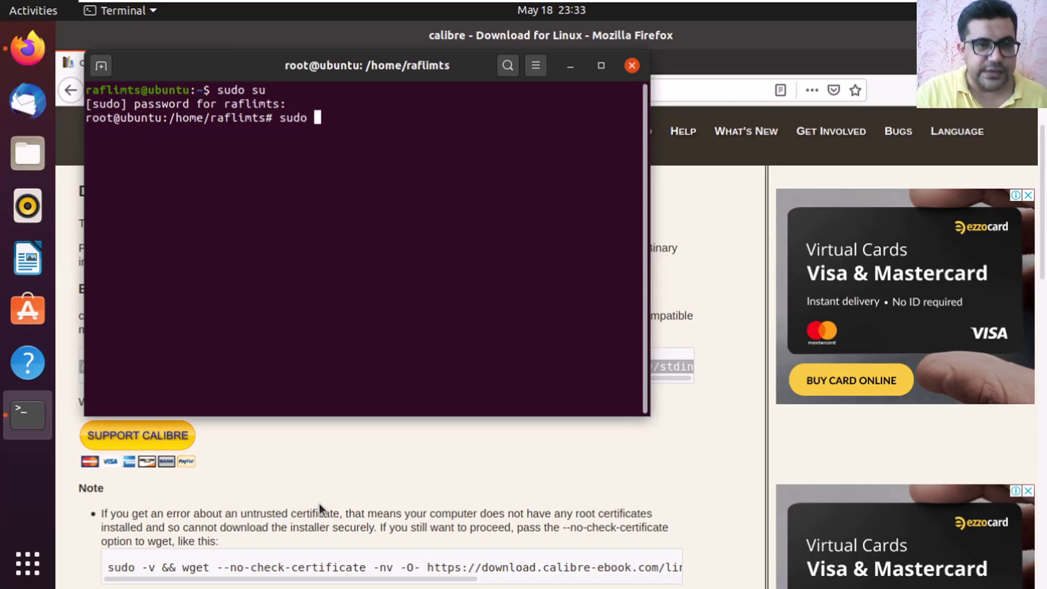
pyautogui.write('apt-get ')
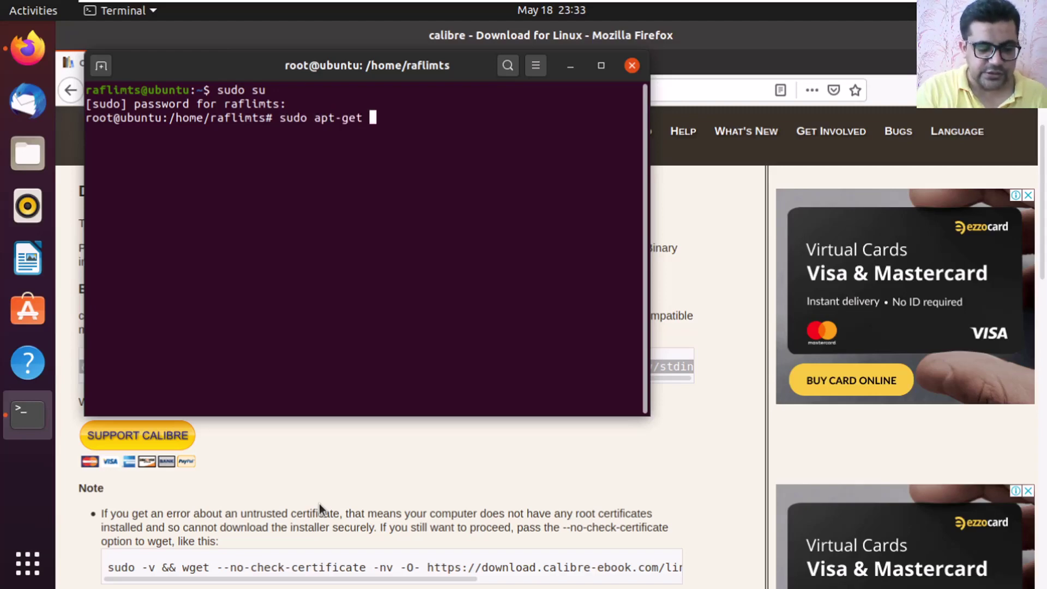
pyautogui.write('update')
pyautogui.press('Return')
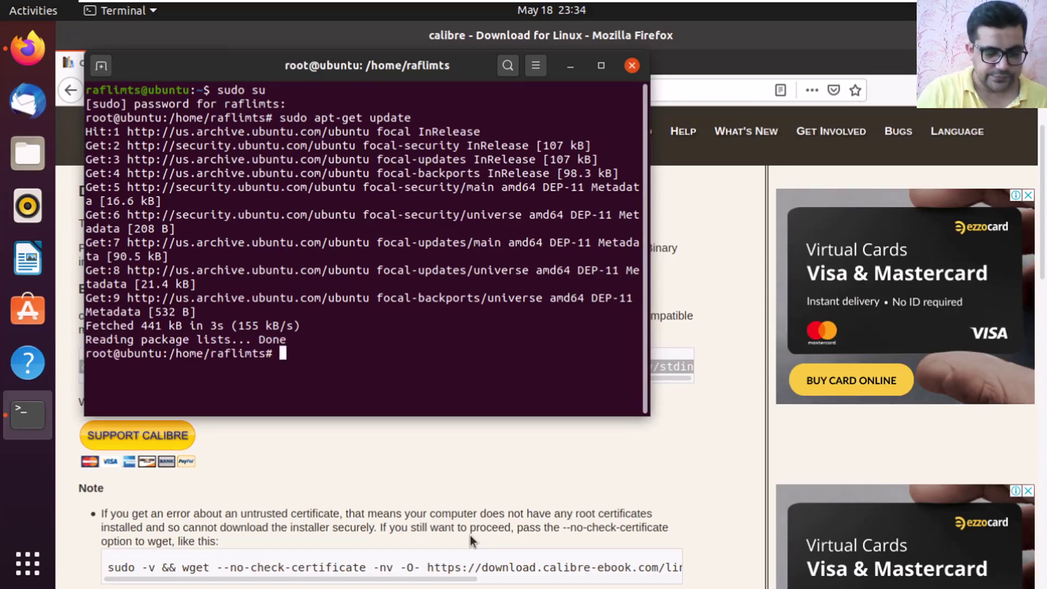
pyautogui.write('sud')
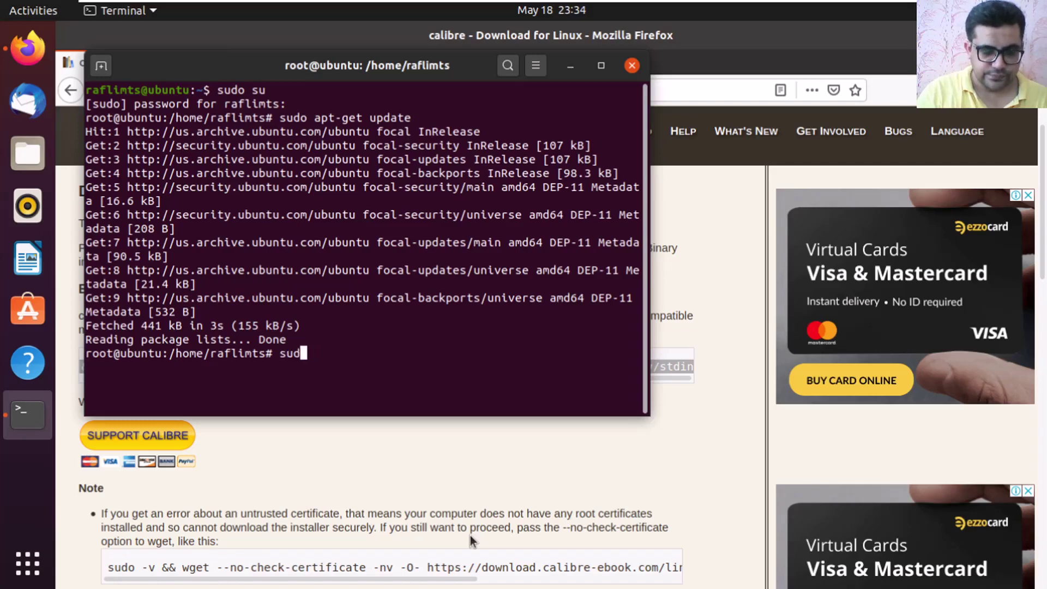
pyautogui.write('o apt-')
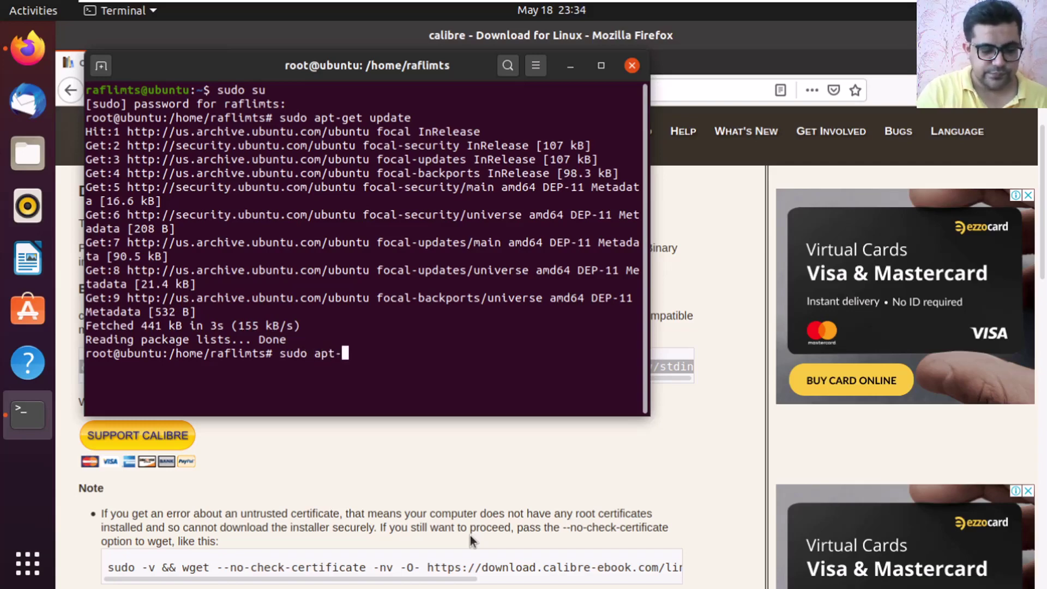
pyautogui.write('get up')
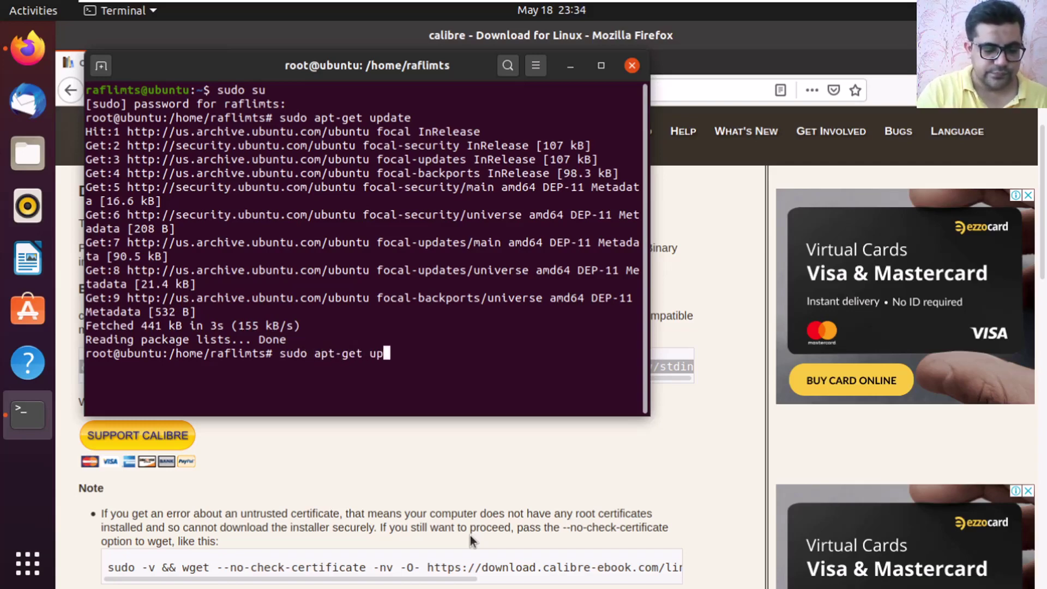
pyautogui.write('gra')
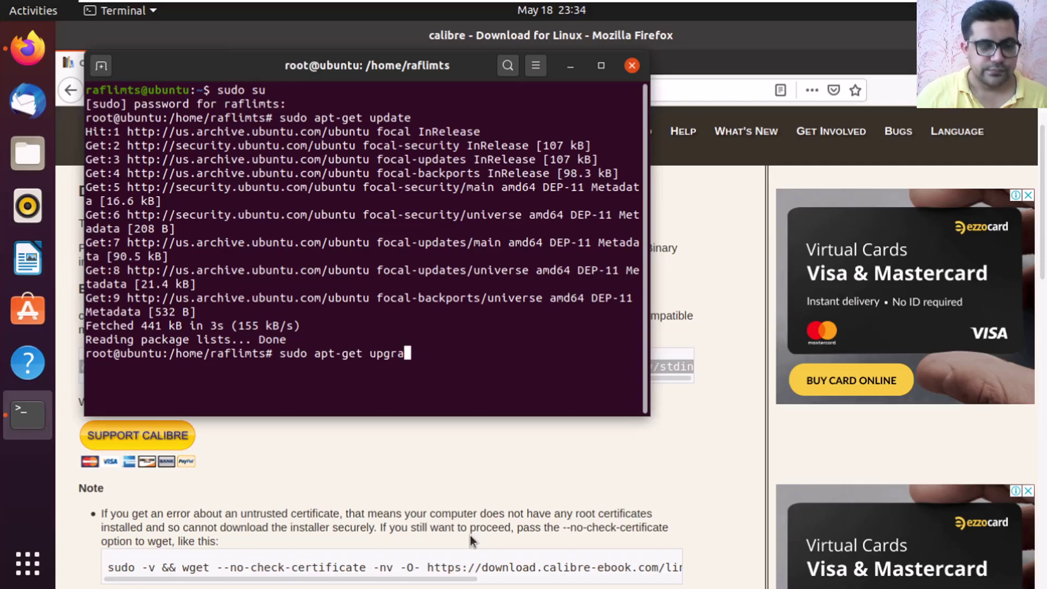
pyautogui.write('de')
pyautogui.press('Return')
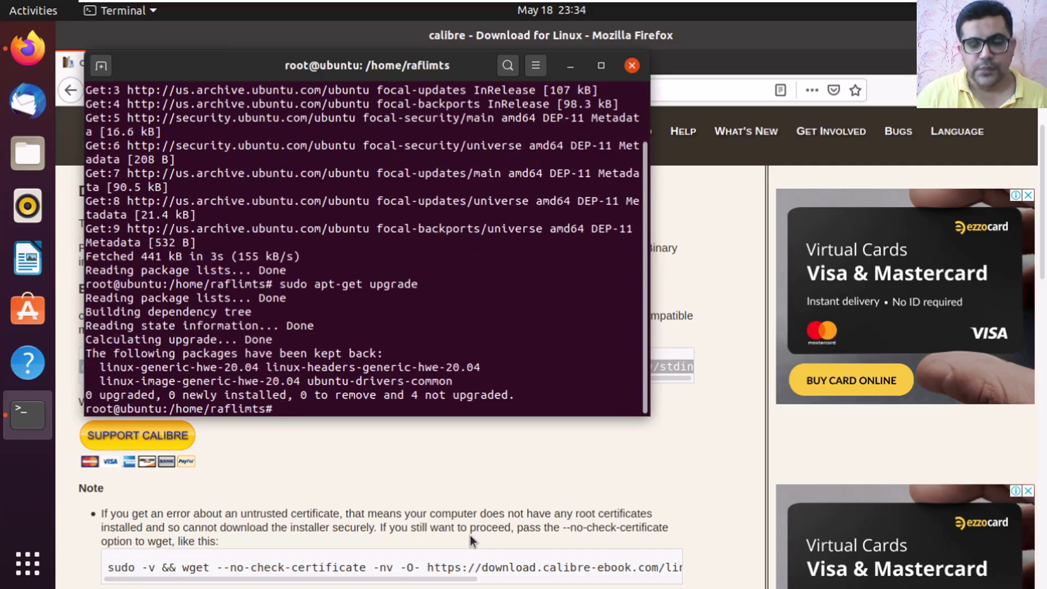
# Step: Paste and run the calibre linux-installer.sh command until installation completes
pyautogui.rightClick(297, 409)
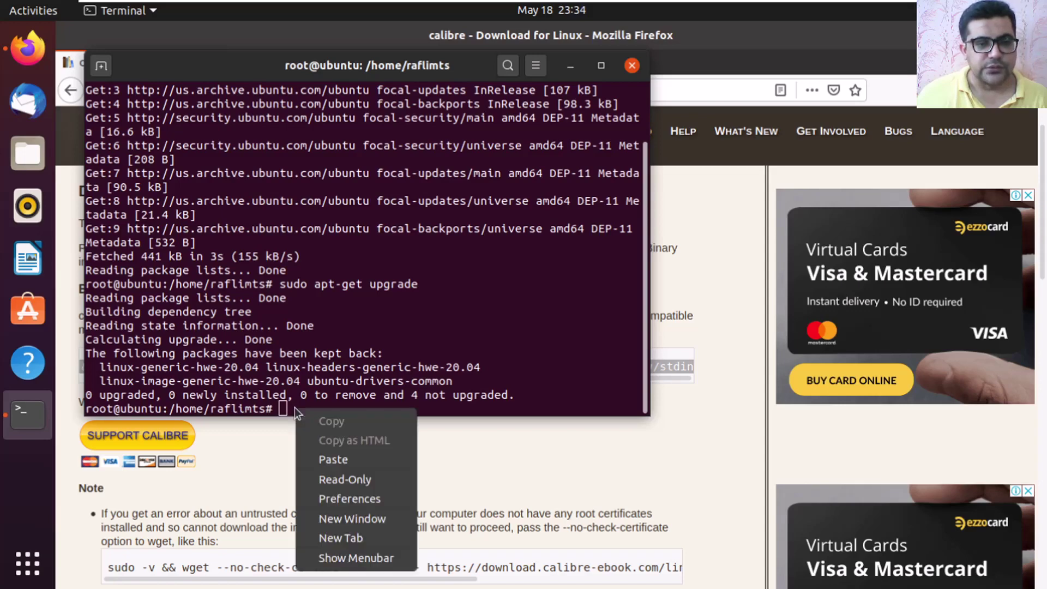
pyautogui.click(362, 459)
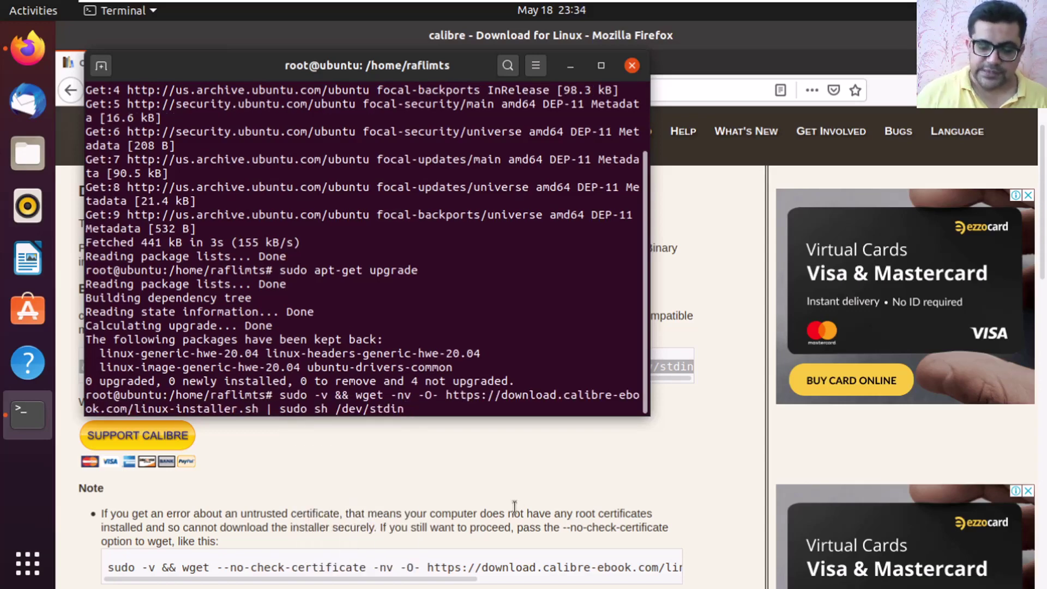
pyautogui.press('Return')
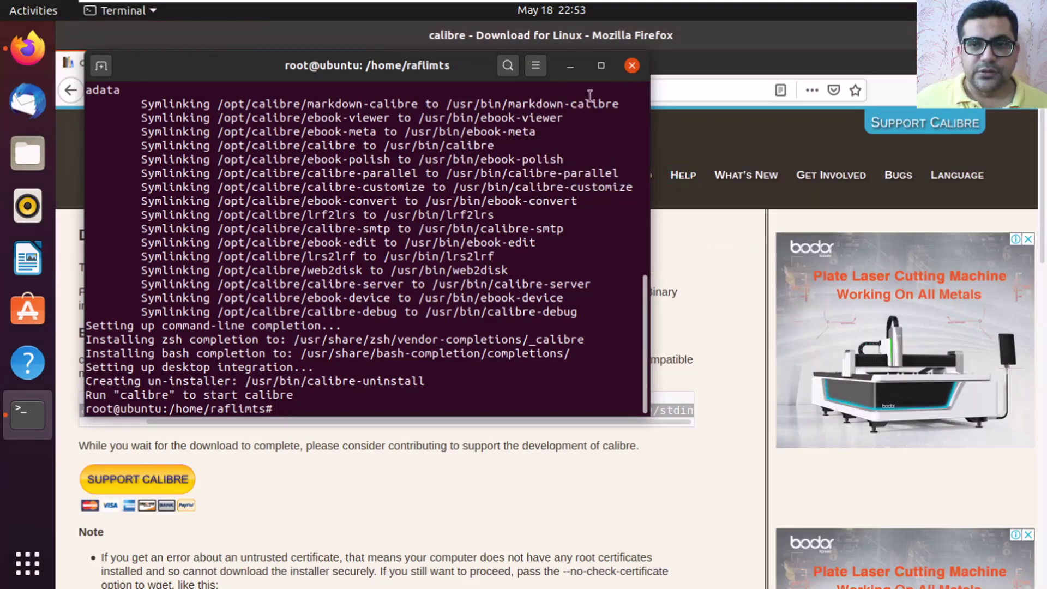
# Step: Type 'exit' to leave the root shell
pyautogui.write('exit')
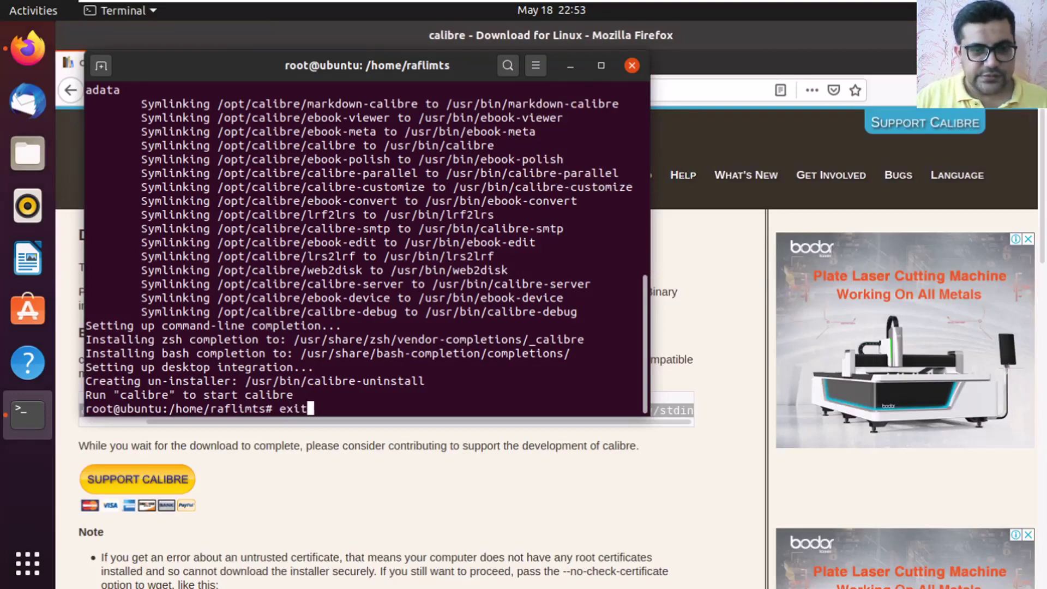
pyautogui.press('Return')
pyautogui.write('exit')
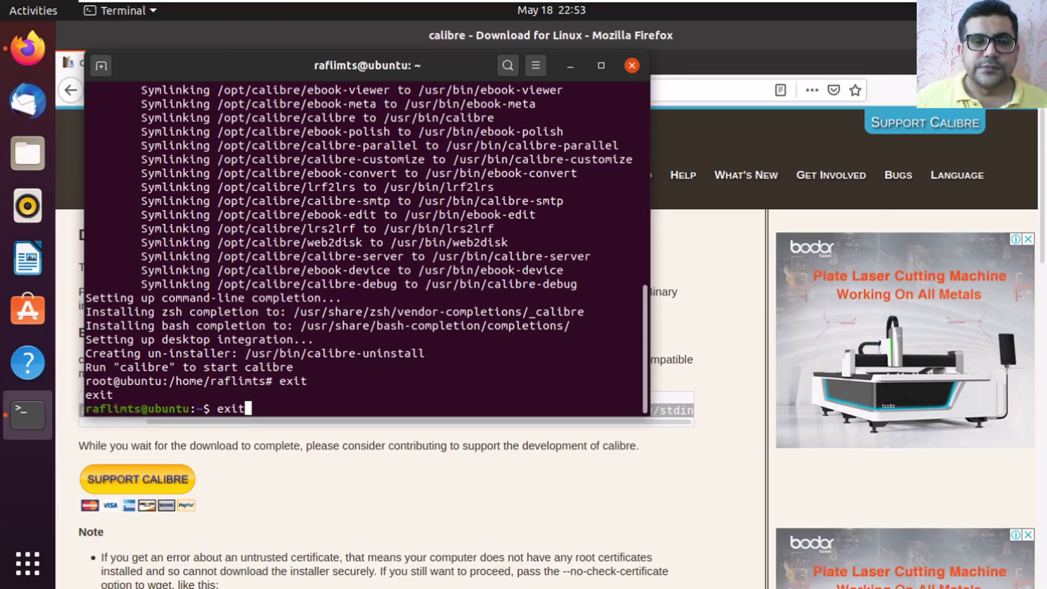
# Step: Exit the terminal, close Firefox, and launch the newly installed calibre from the applications list
pyautogui.press('Return')
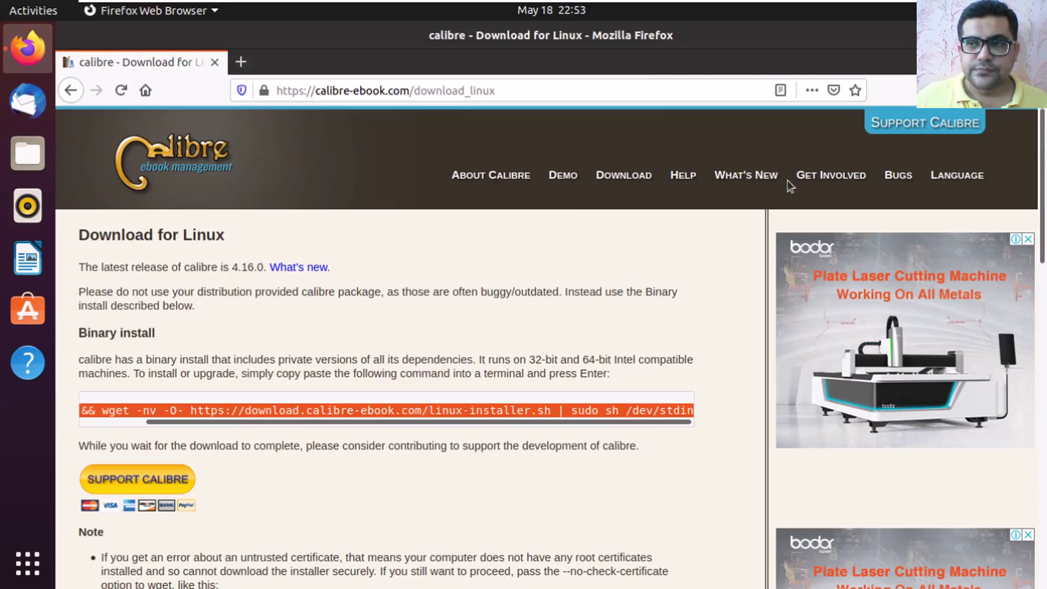
pyautogui.hotkey('alt', 'F4')
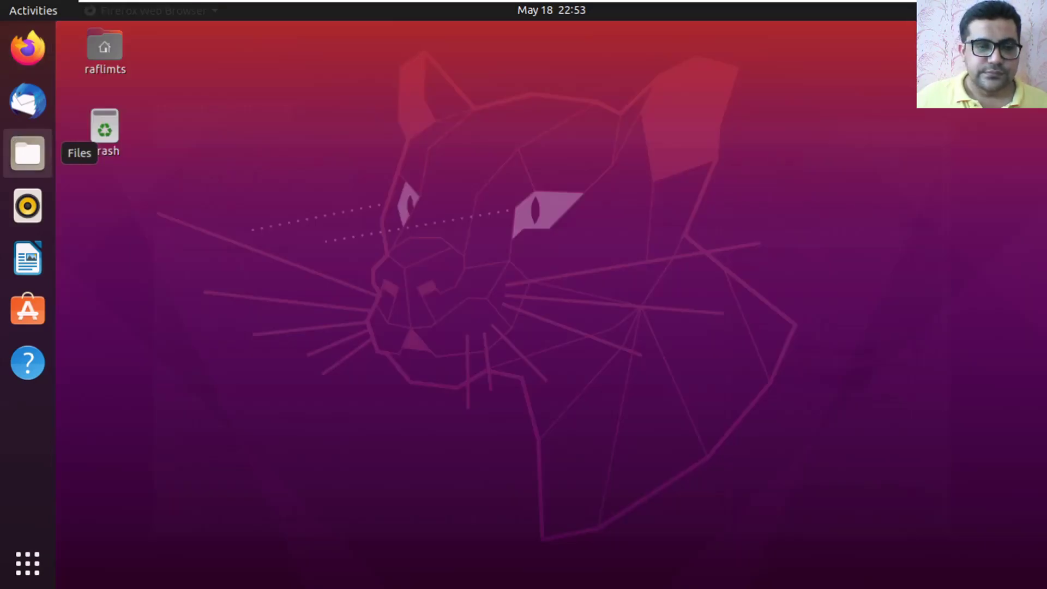
pyautogui.click(24, 573)
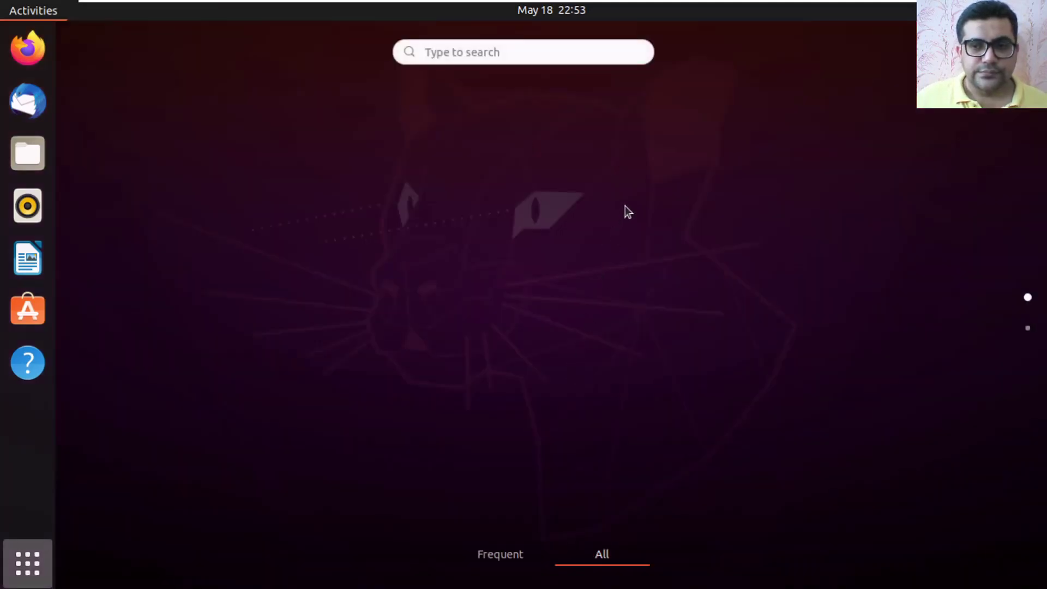
pyautogui.click(616, 165)
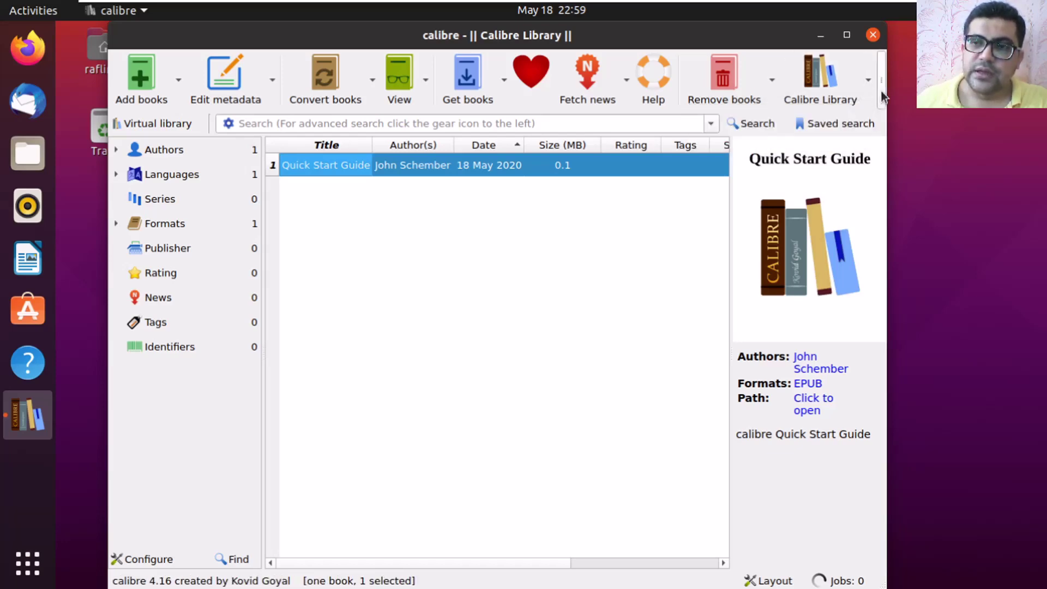
# Step: Show calibre's hidden toolbar row with the save, share and preferences actions
pyautogui.click(882, 96)
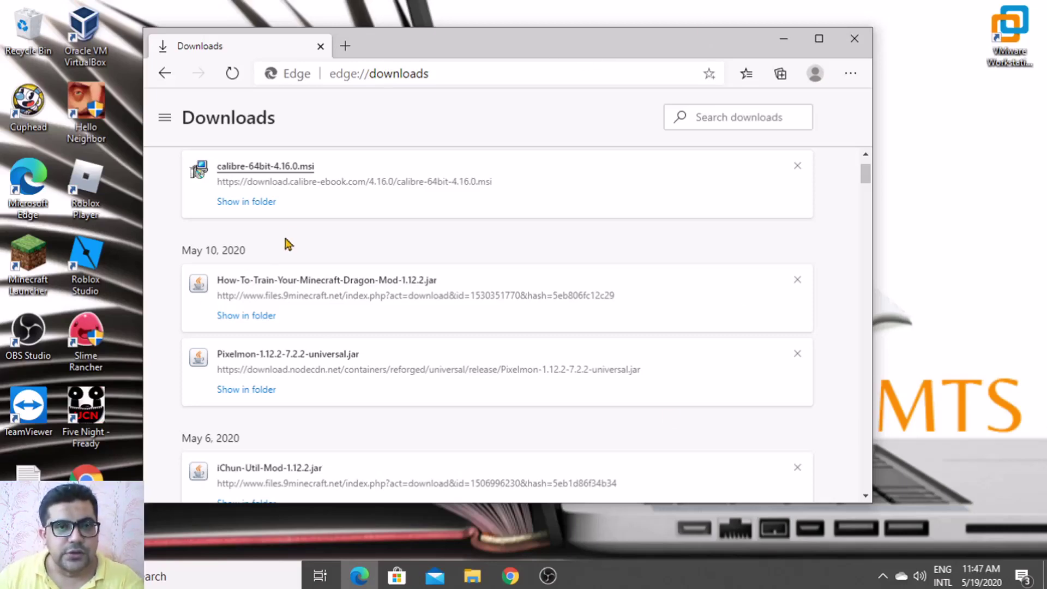
# Step: Run calibre-64bit-4.16.0.msi, accept the license terms and install calibre
pyautogui.click(274, 171)
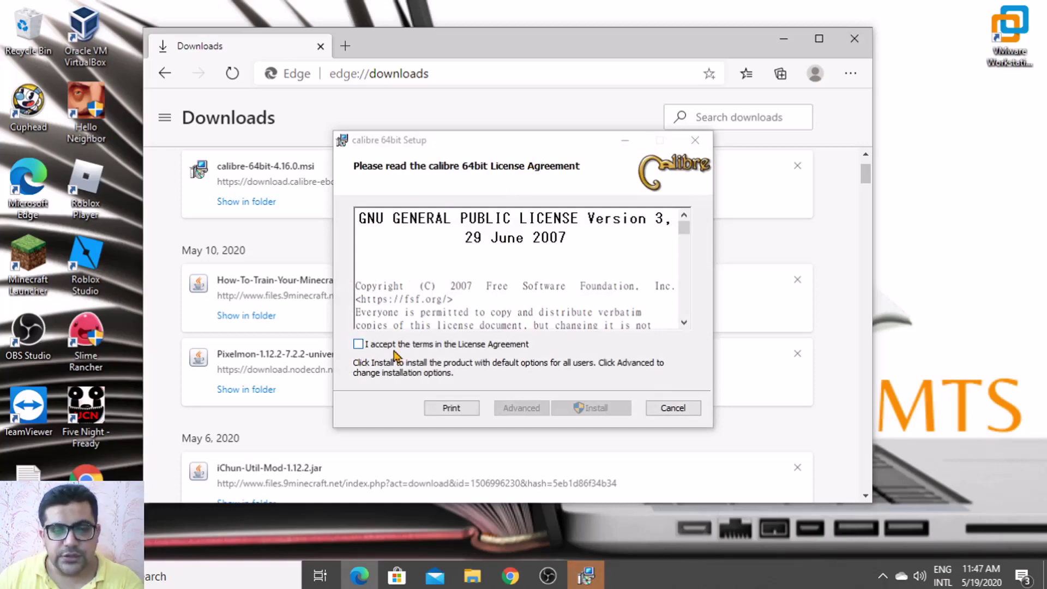
pyautogui.click(479, 348)
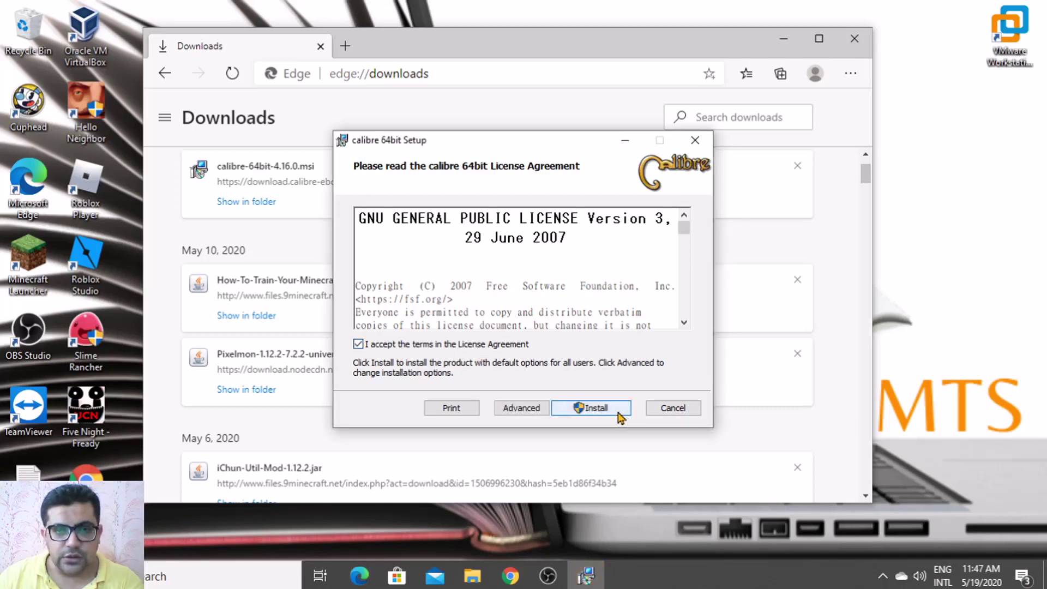
pyautogui.click(618, 413)
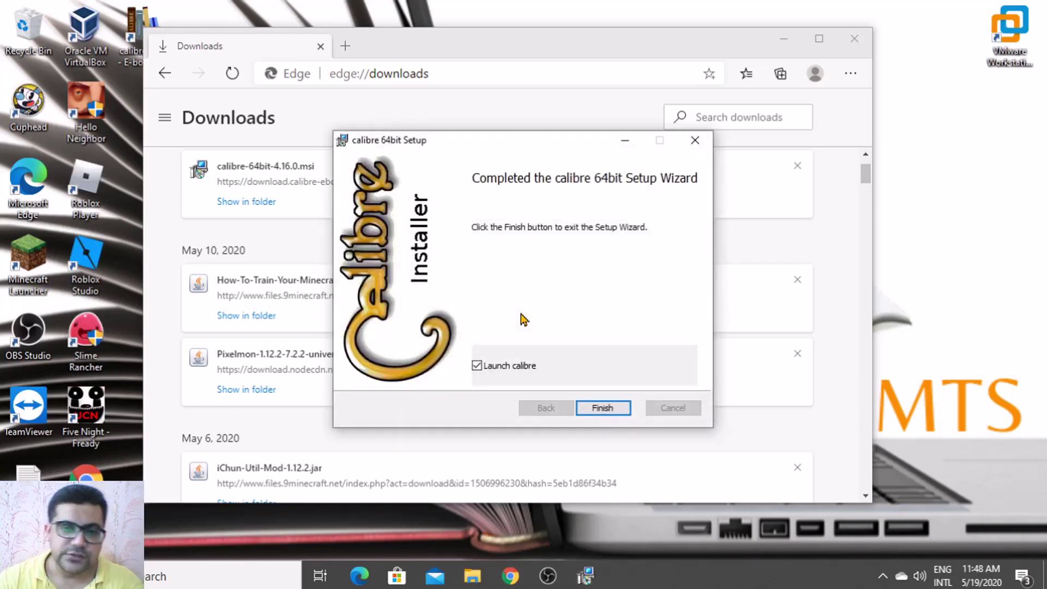
# Step: Finish setup with Launch calibre checked and bring calibre's Welcome wizard in front of Edge
pyautogui.click(613, 409)
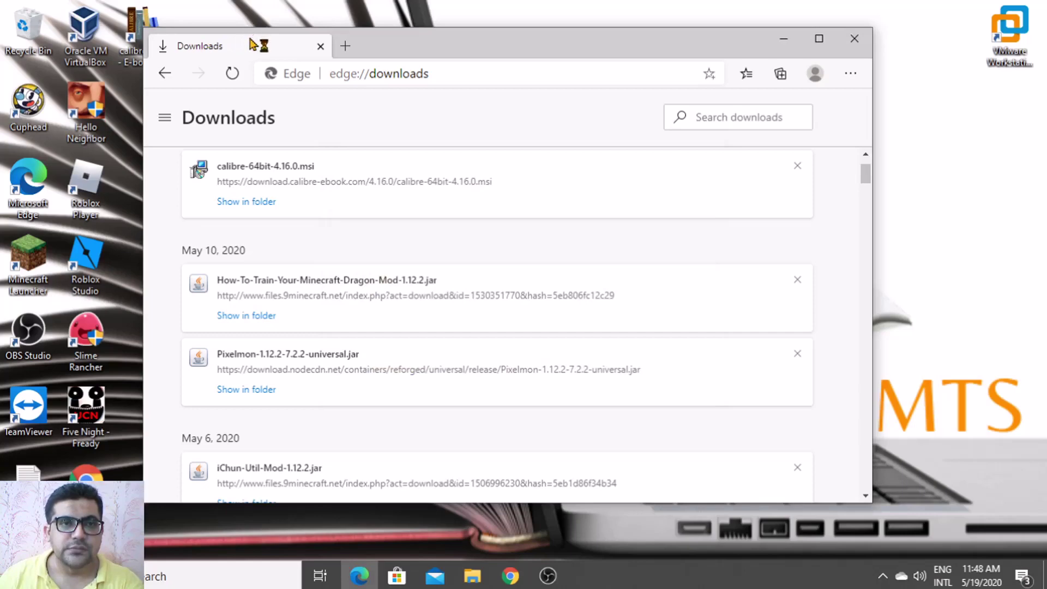
pyautogui.moveTo(250, 44); pyautogui.dragTo(338, 101)
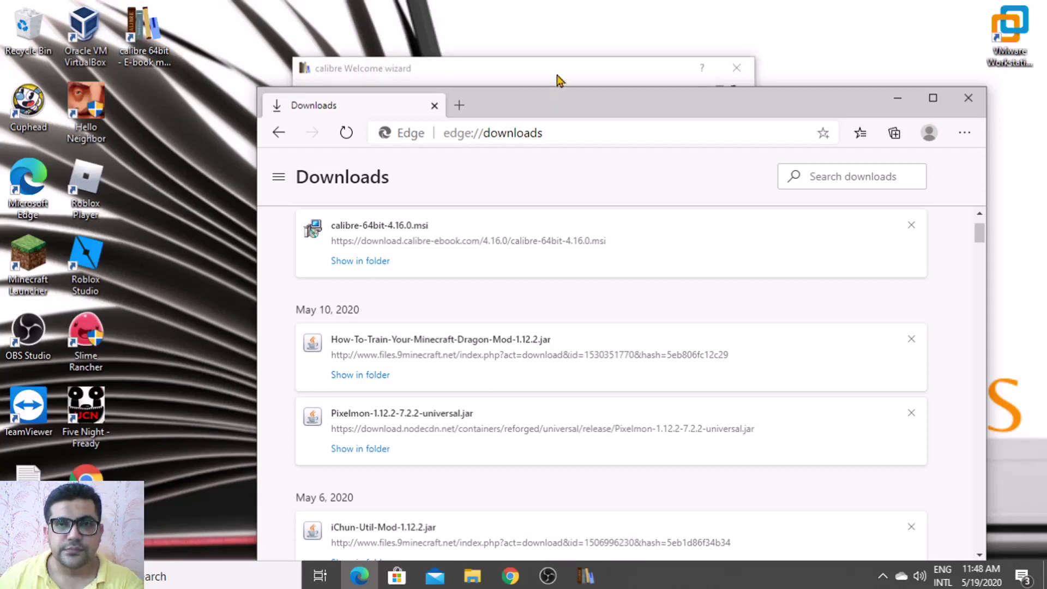
pyautogui.click(558, 79)
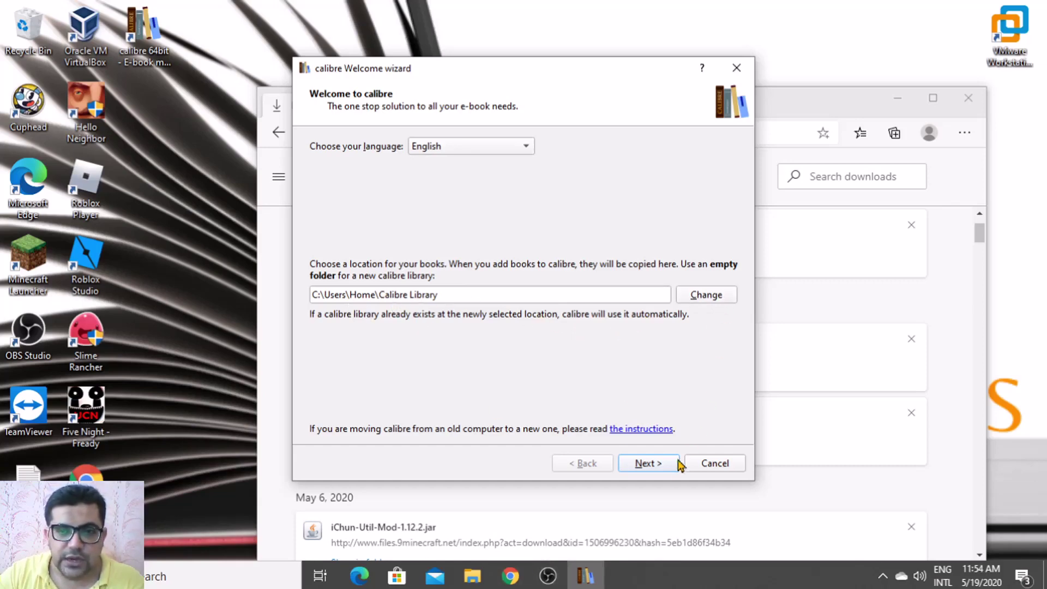
# Step: Open File Explorer and navigate to C:\Users\Home
pyautogui.click(473, 576)
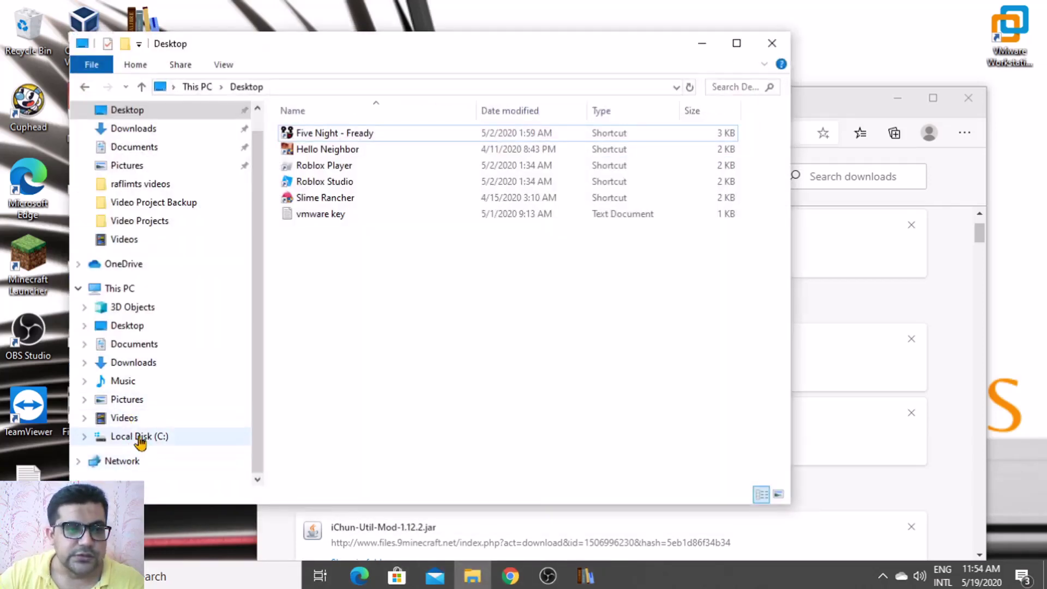
pyautogui.click(136, 436)
pyautogui.doubleClick(313, 214)
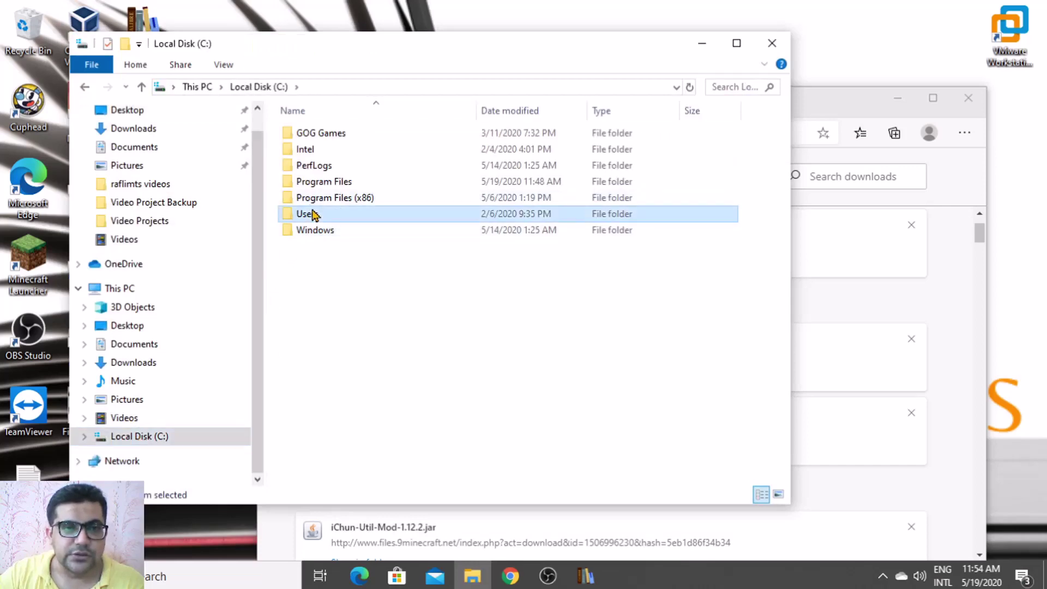
pyautogui.doubleClick(297, 137)
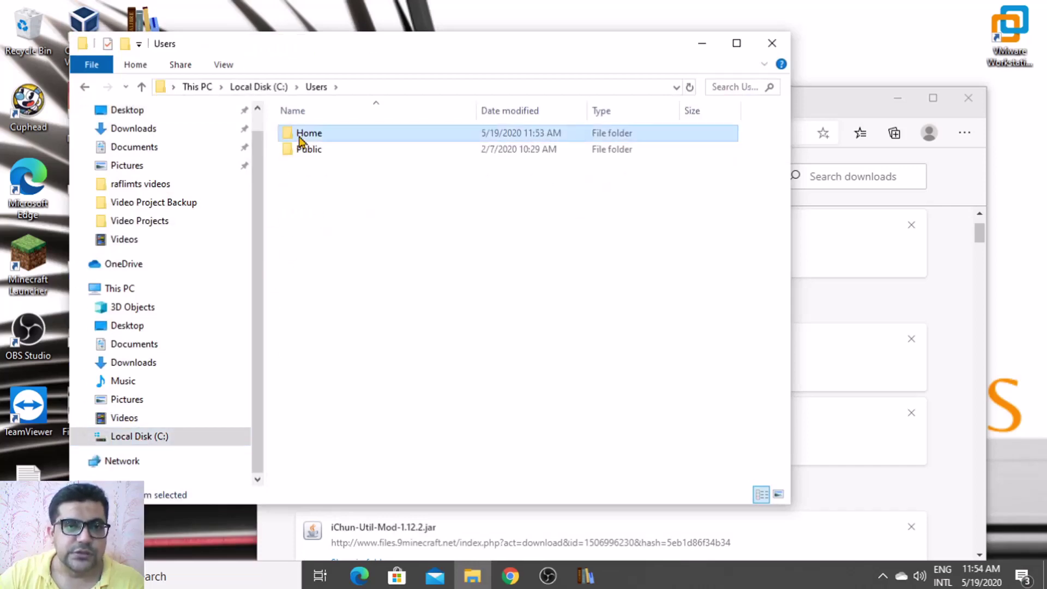
# Step: Create a new folder named raflimts in the Home folder
pyautogui.rightClick(347, 432)
pyautogui.moveTo(420, 403)
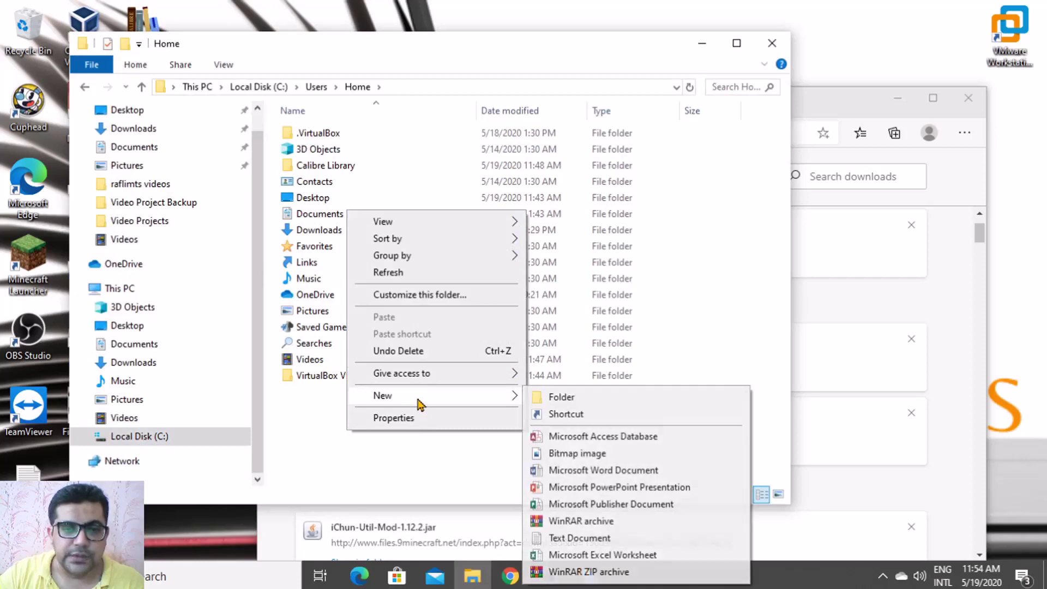
pyautogui.click(537, 397)
pyautogui.write('raflimts')
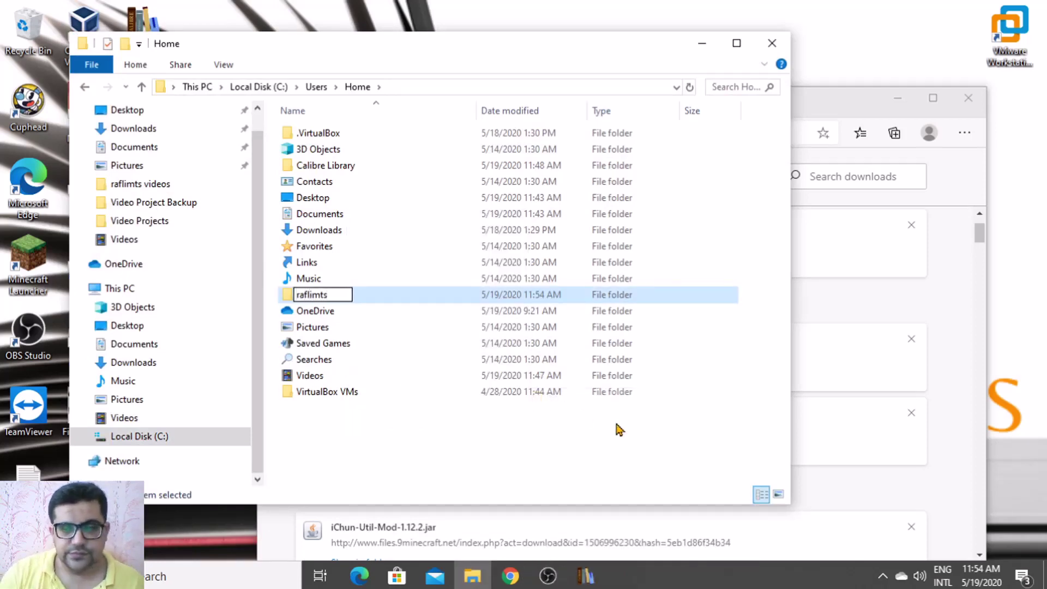
pyautogui.click(562, 461)
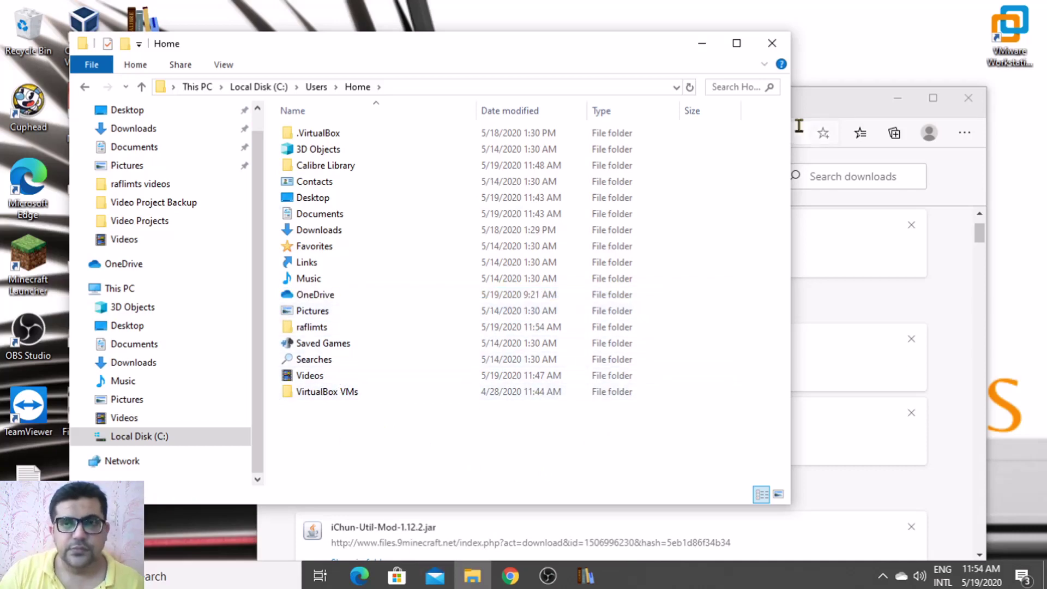
# Step: Set the raflimts folder as the calibre library location and accept the Generic e-ink device
pyautogui.click(772, 43)
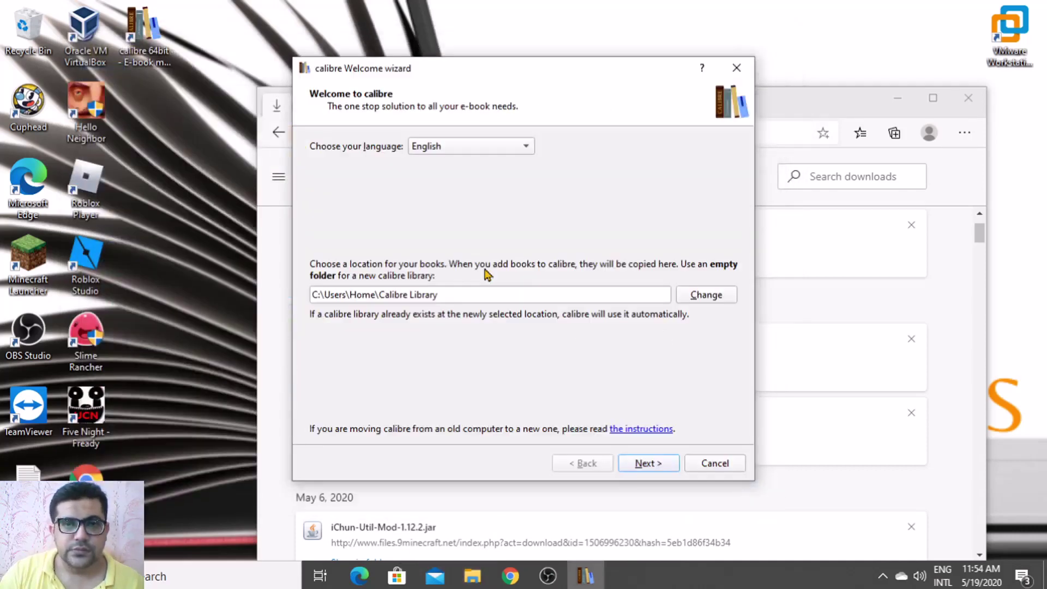
pyautogui.click(707, 298)
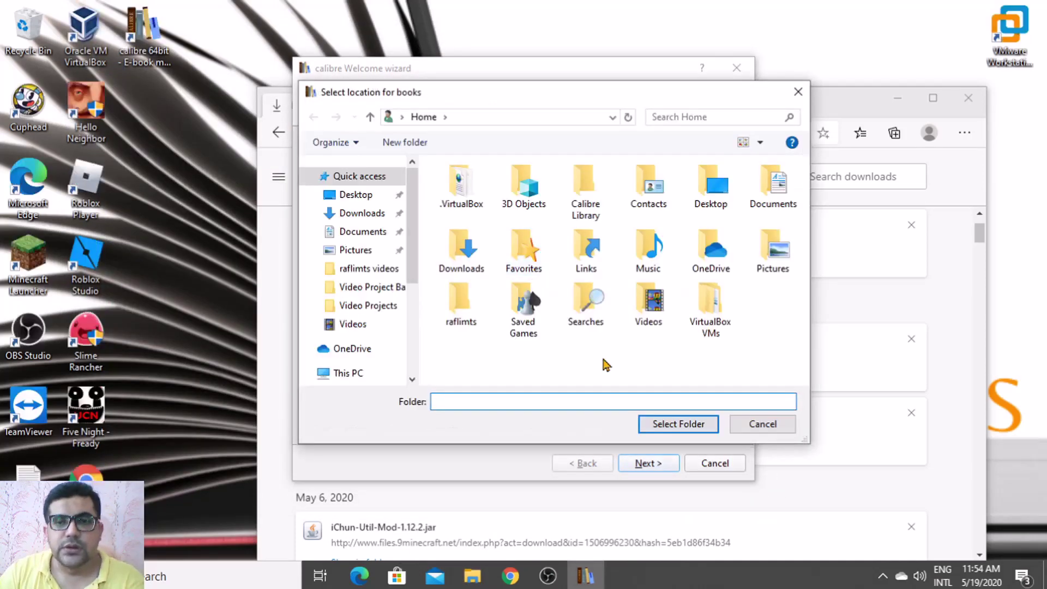
pyautogui.click(459, 326)
pyautogui.click(676, 432)
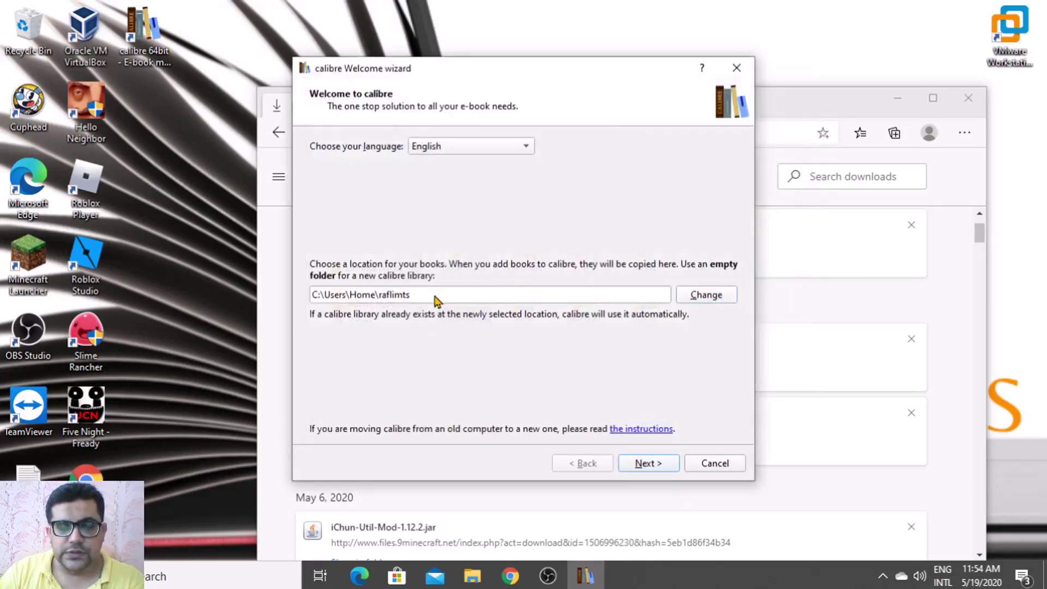
pyautogui.click(648, 473)
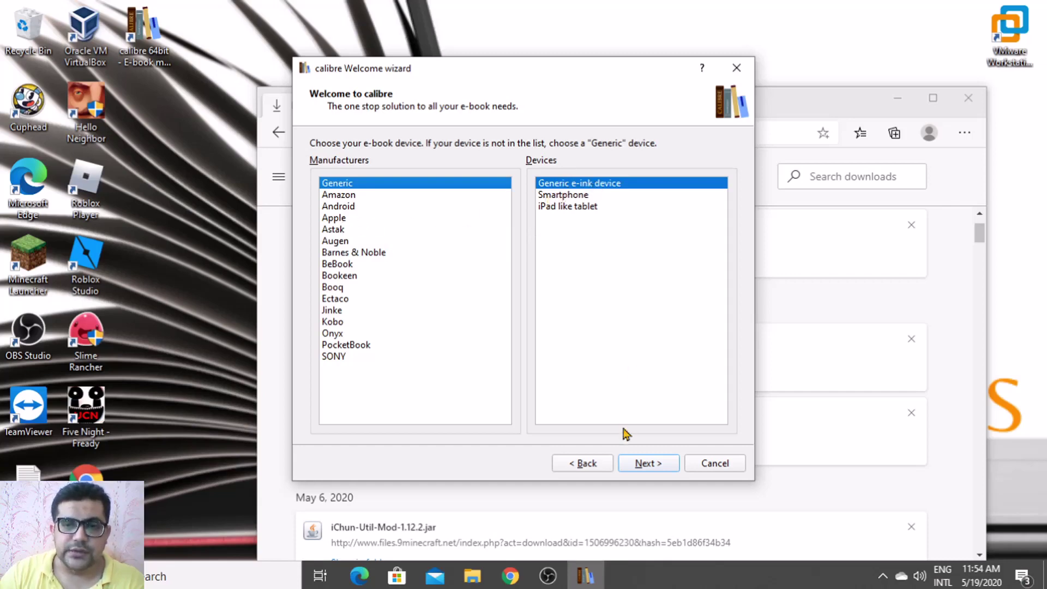
pyautogui.click(649, 464)
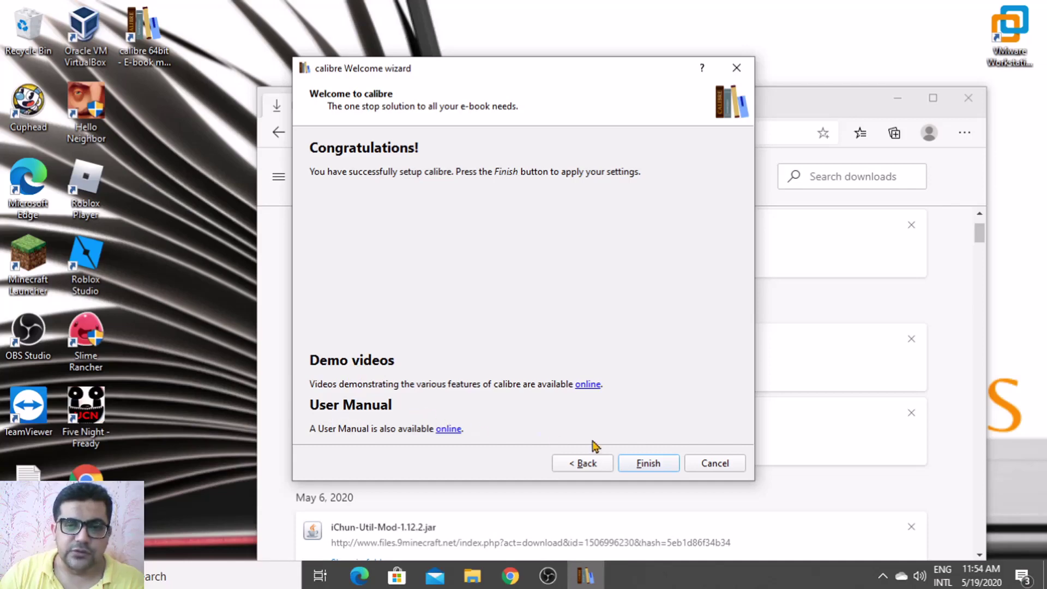
# Step: Finish the wizard and bring the calibre window with the raflimts library to the front
pyautogui.click(648, 463)
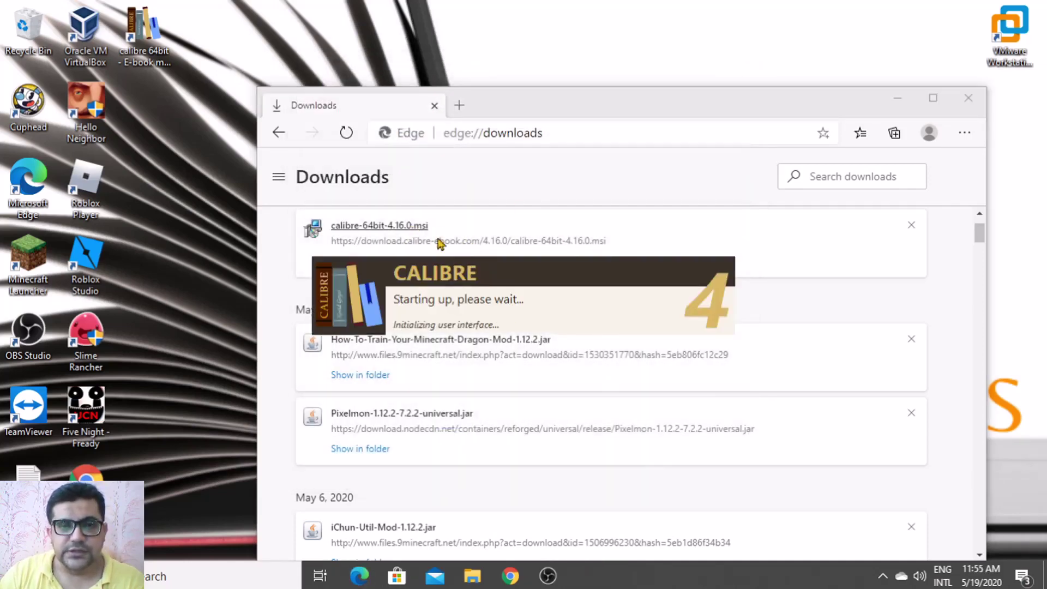
pyautogui.click(899, 99)
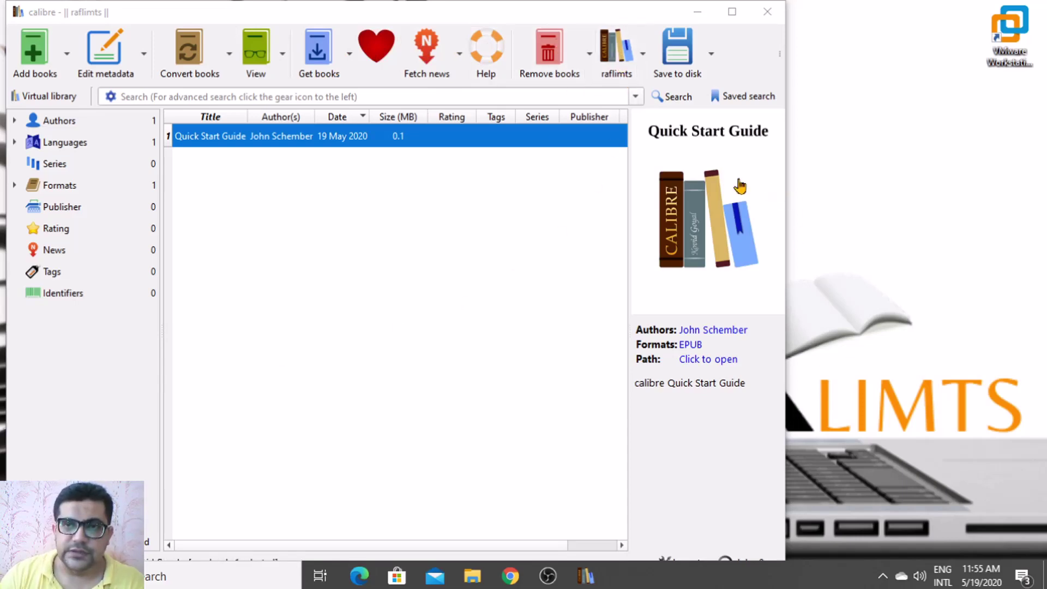
pyautogui.click(782, 64)
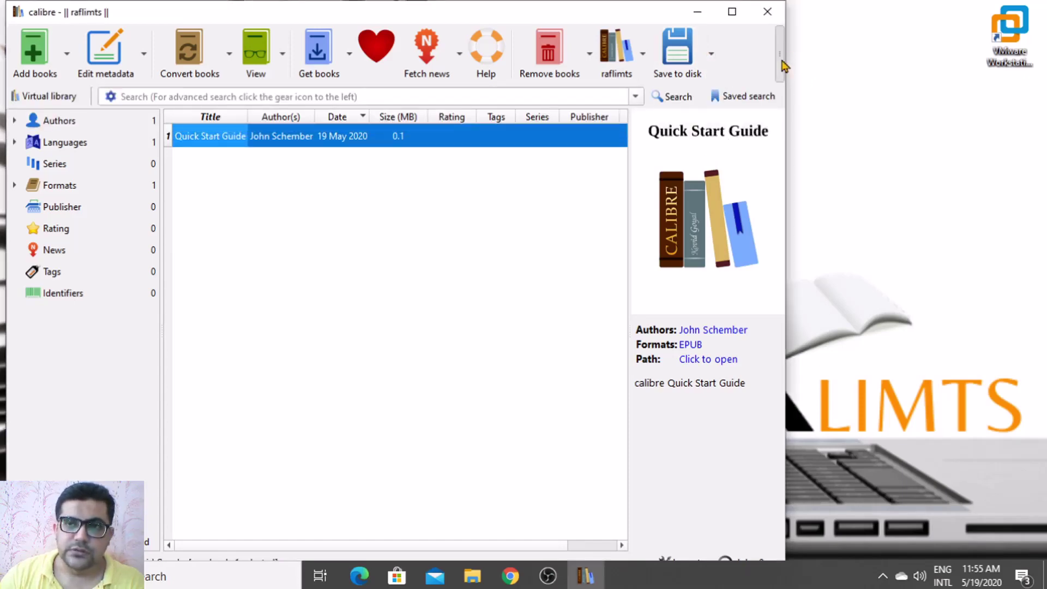
# Step: Connect the raflimts folder to calibre as a device via Connect/share
pyautogui.click(783, 63)
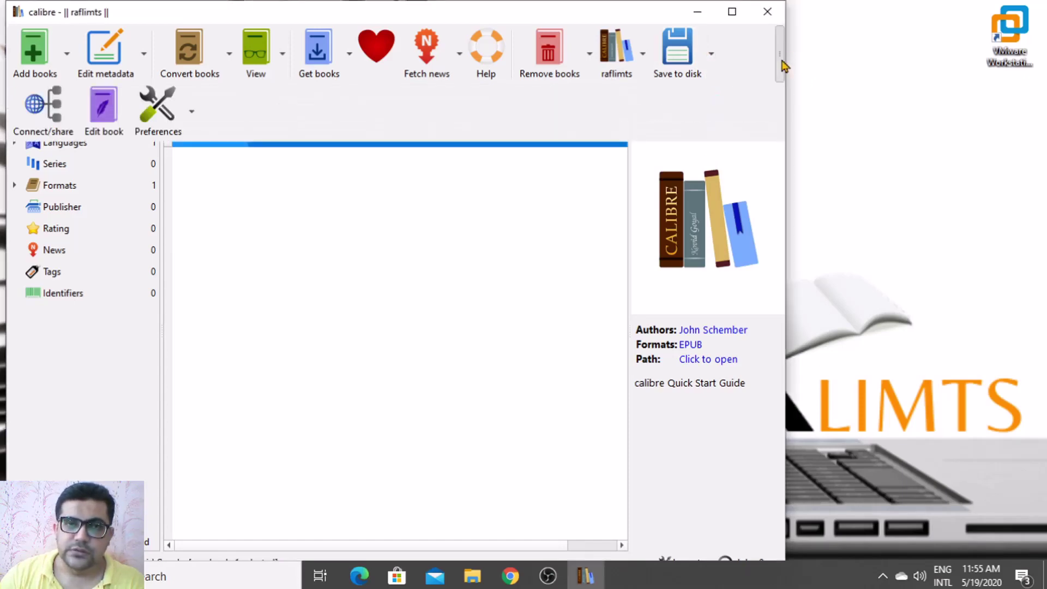
pyautogui.click(64, 111)
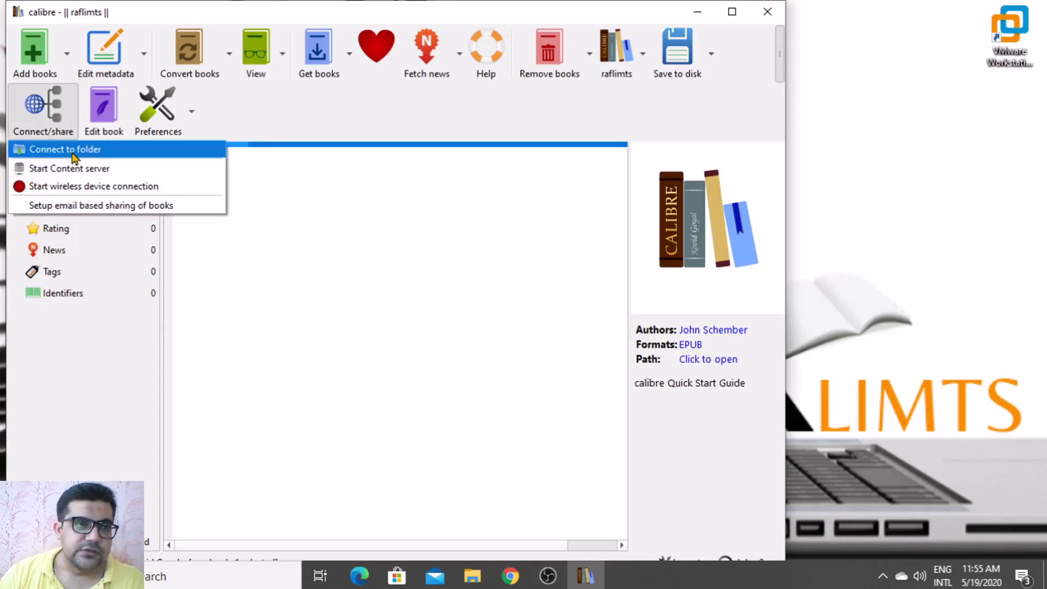
pyautogui.click(93, 155)
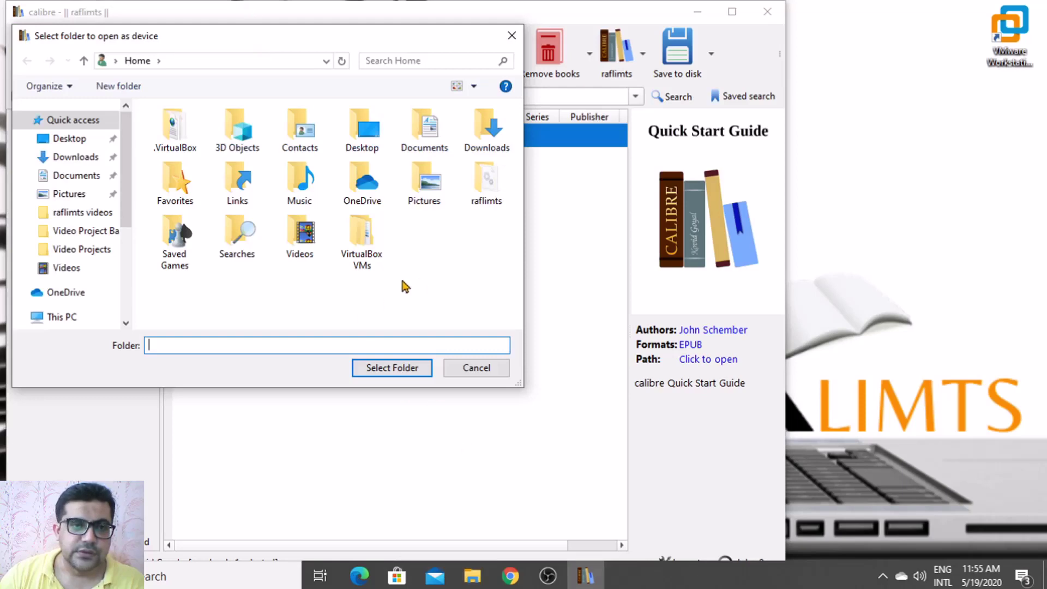
pyautogui.click(487, 185)
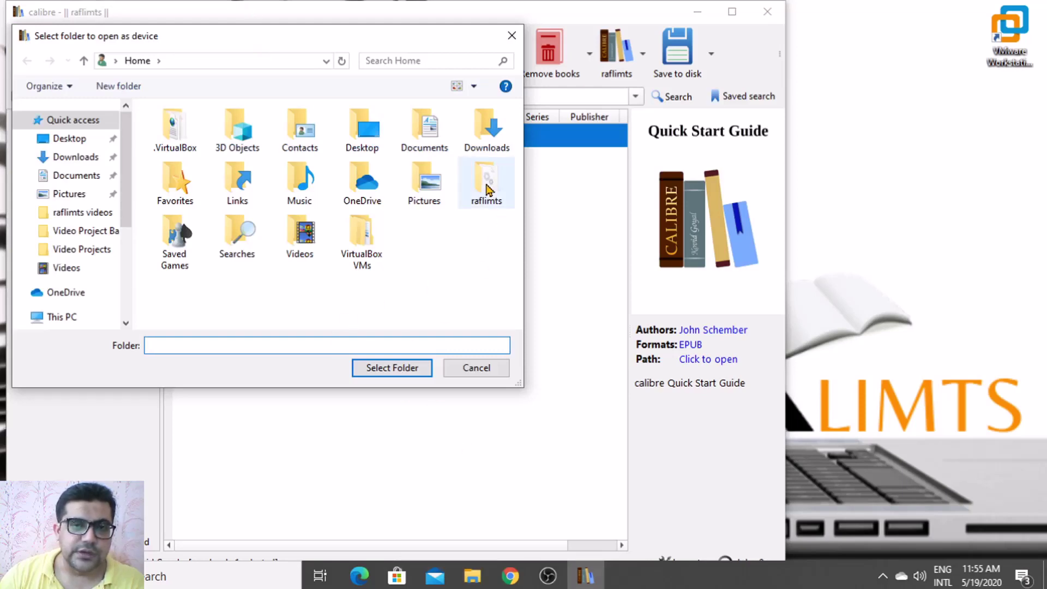
pyautogui.click(393, 373)
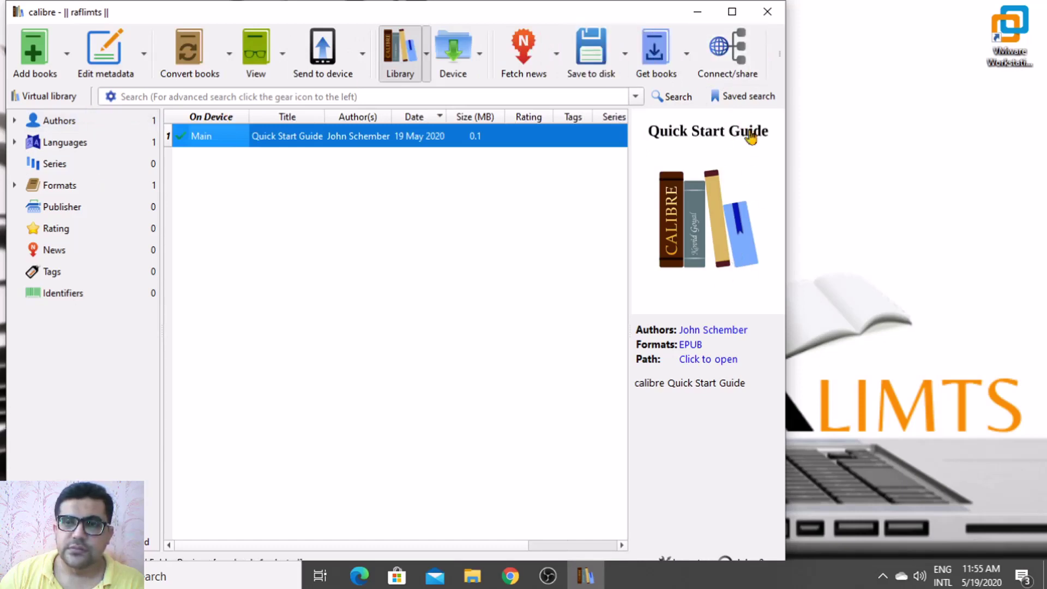
# Step: Start the calibre Content server and allow it through the Windows firewall
pyautogui.click(733, 62)
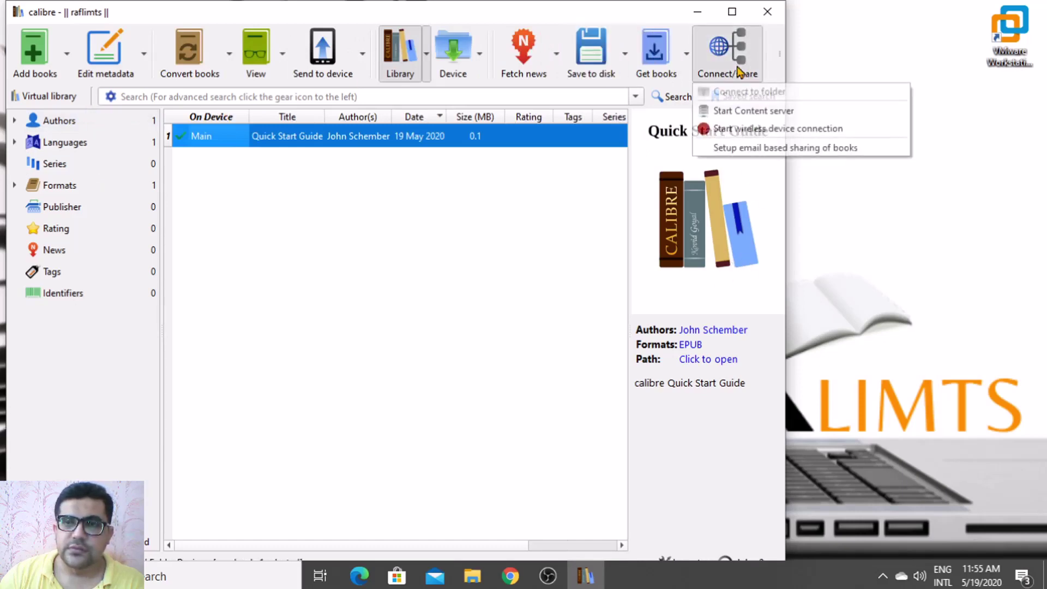
pyautogui.click(785, 113)
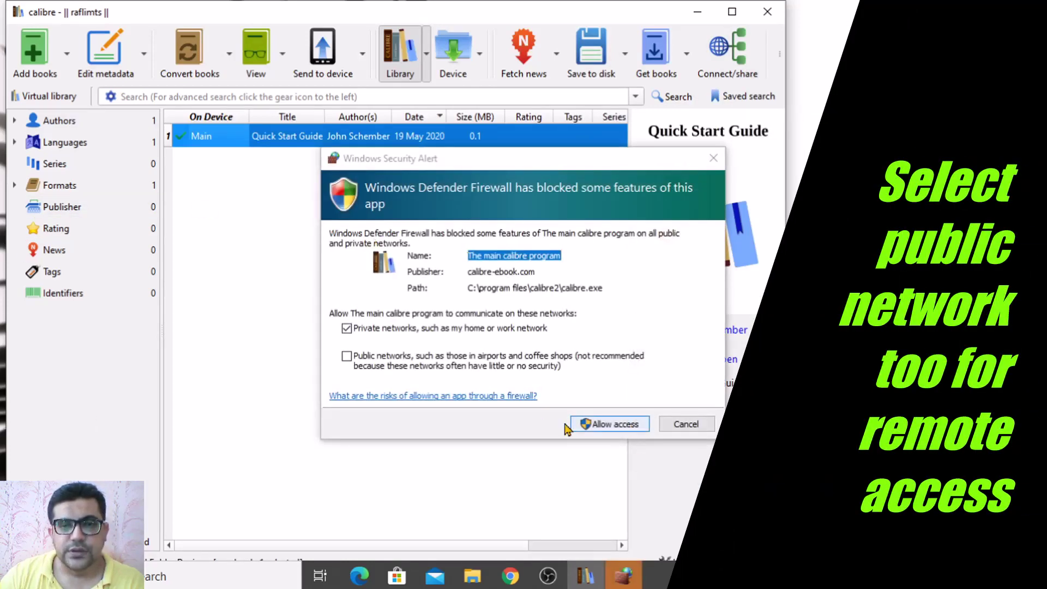
pyautogui.click(613, 430)
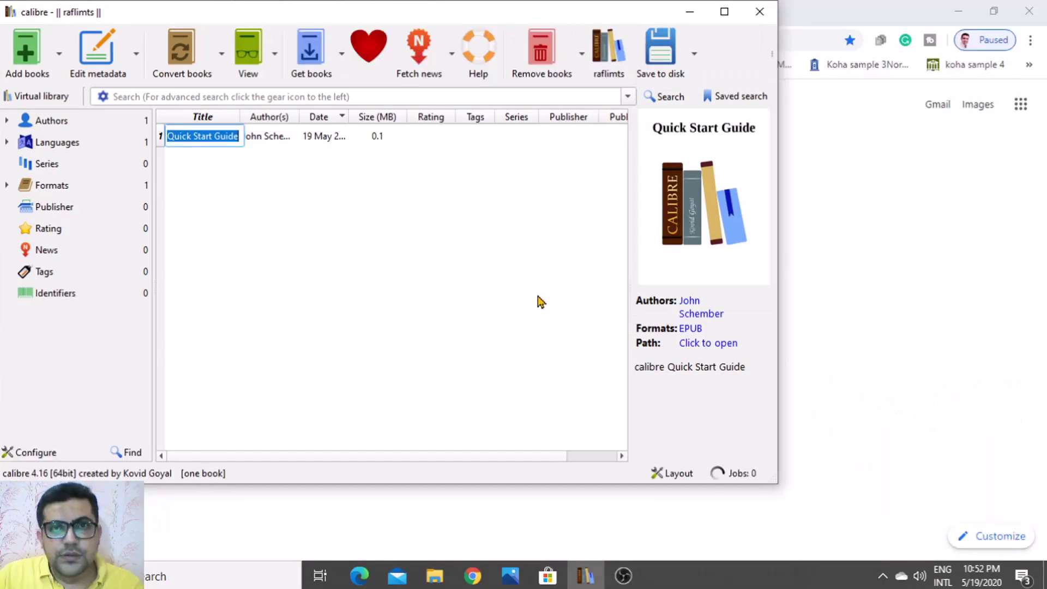
# Step: Cancel the title edit, maximize calibre, and read the server address 192.168.1.103:8080 under Connect/share
pyautogui.press('Escape')
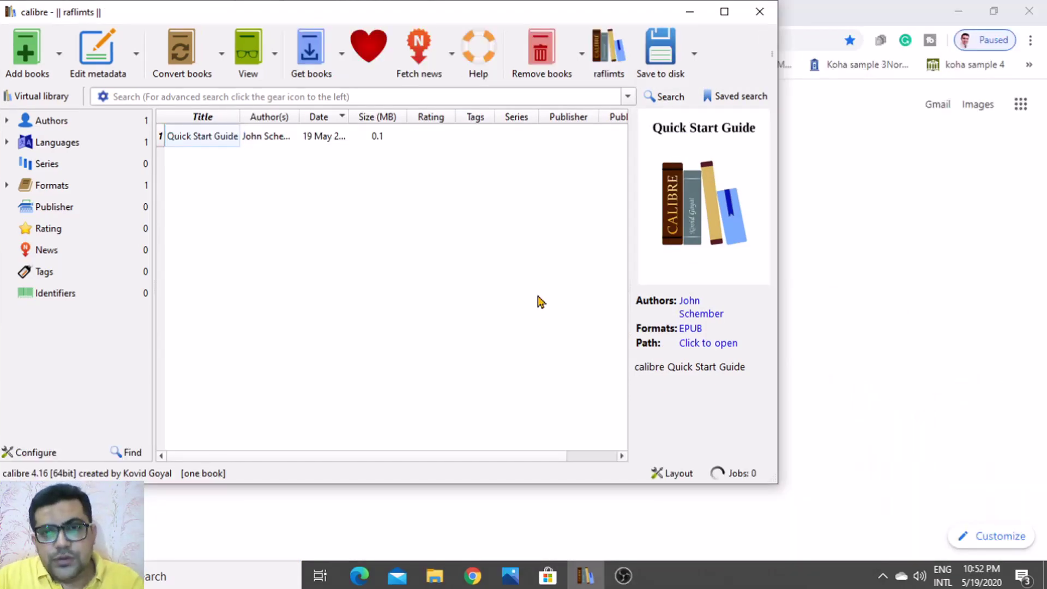
pyautogui.click(772, 59)
pyautogui.click(724, 11)
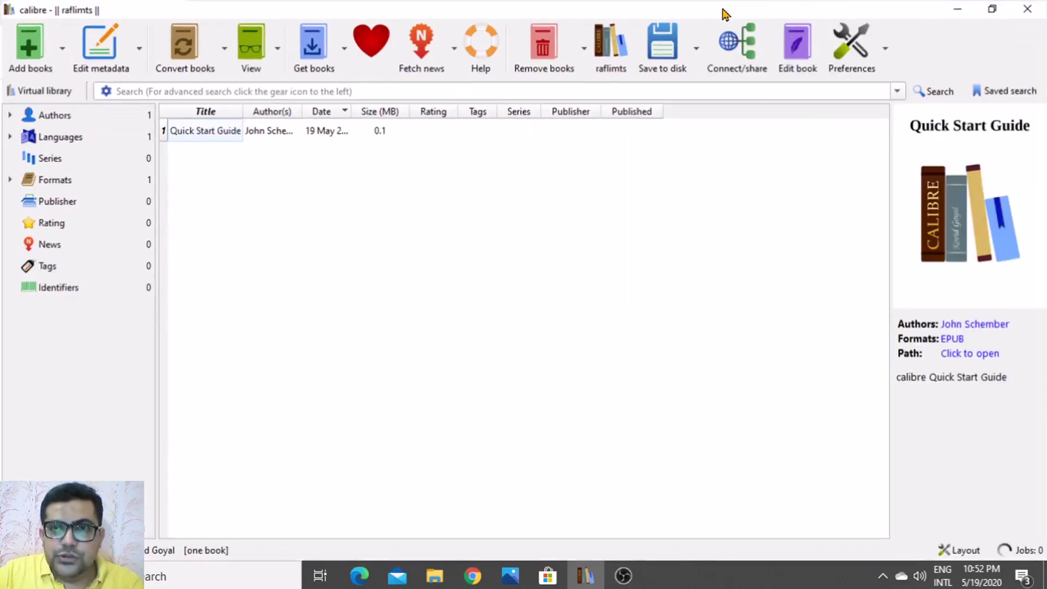
pyautogui.click(731, 65)
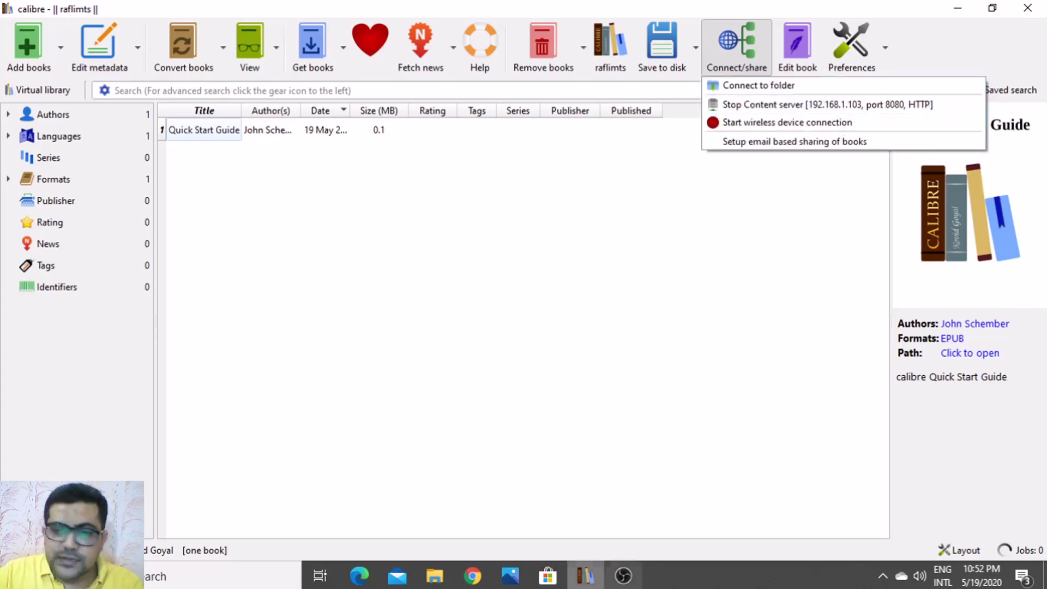
# Step: Enter 192.168.1.103:8080 in Chrome, double-check it in calibre, then load the server page
pyautogui.click(482, 582)
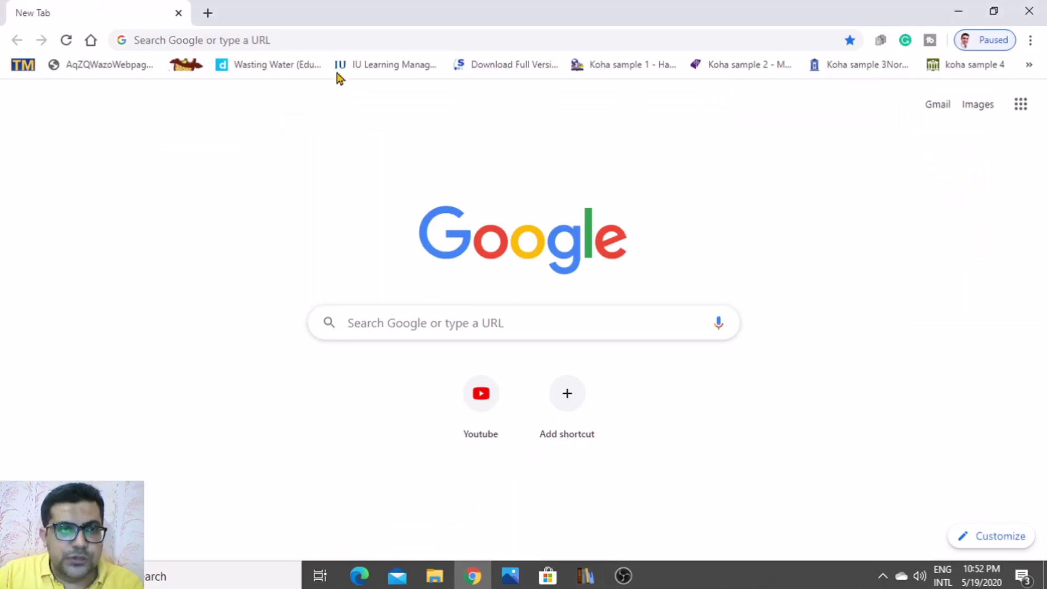
pyautogui.click(357, 35)
pyautogui.write('192.1')
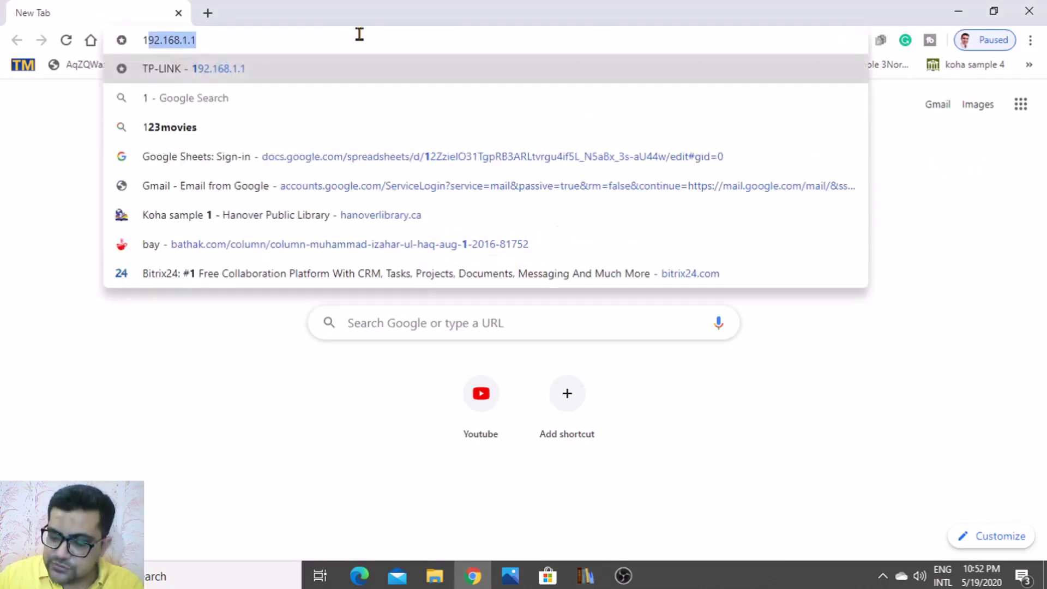
pyautogui.write('68.1')
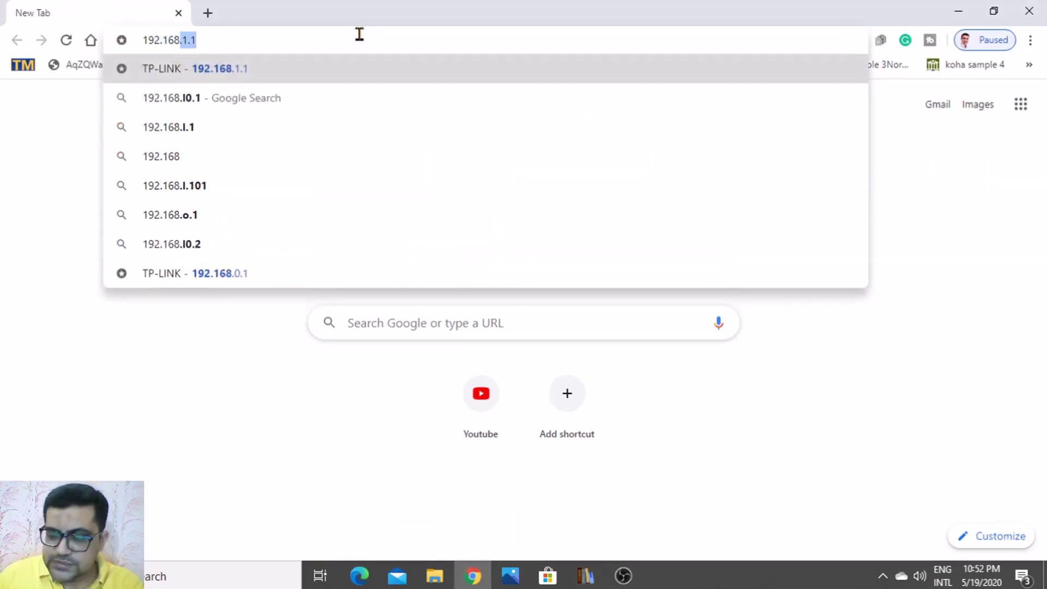
pyautogui.write('.103')
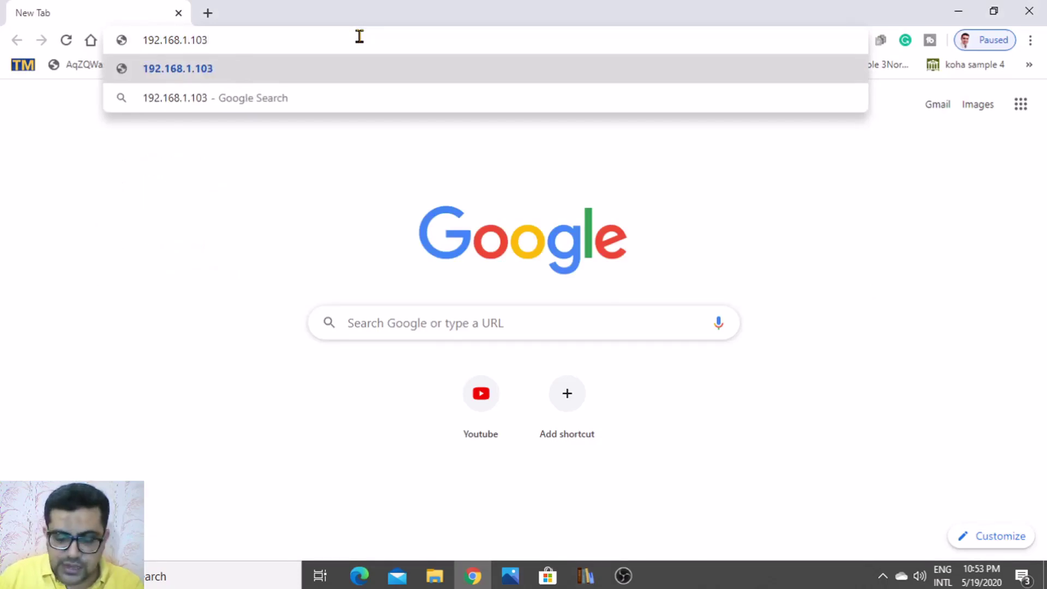
pyautogui.write(':8080')
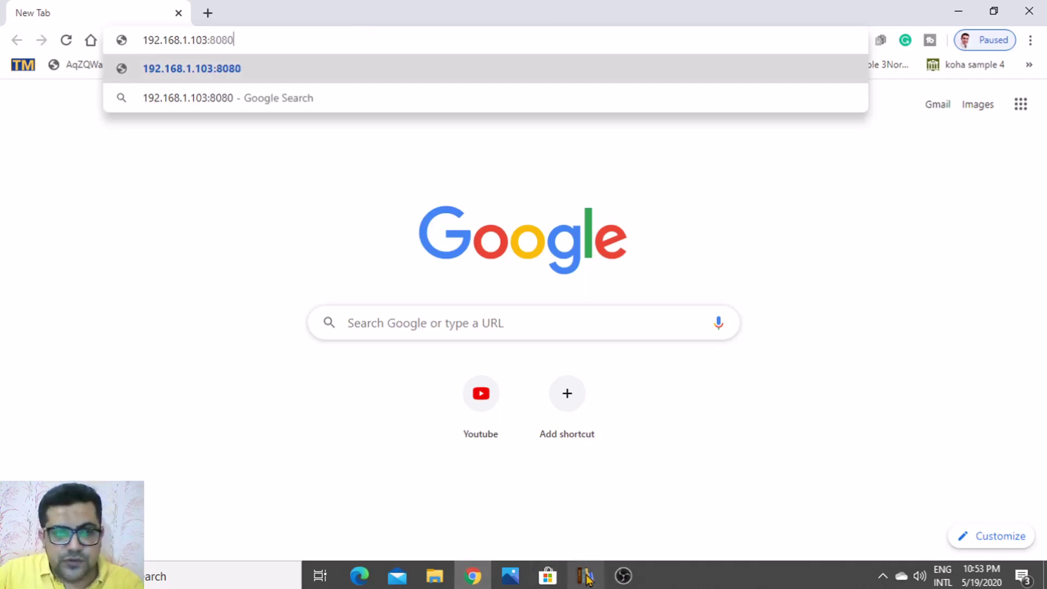
pyautogui.click(585, 575)
pyautogui.click(755, 66)
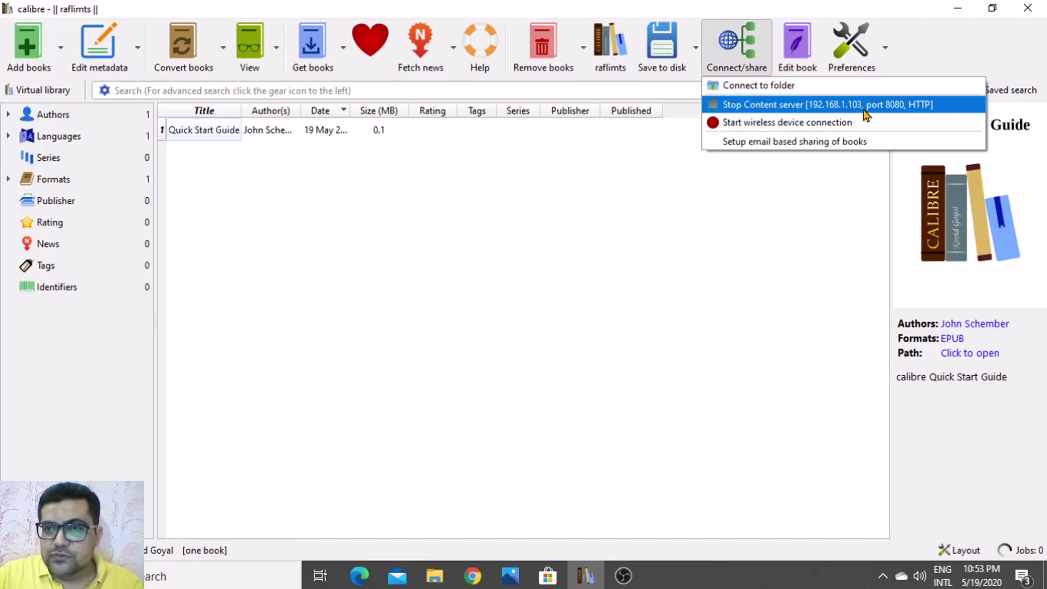
pyautogui.click(960, 12)
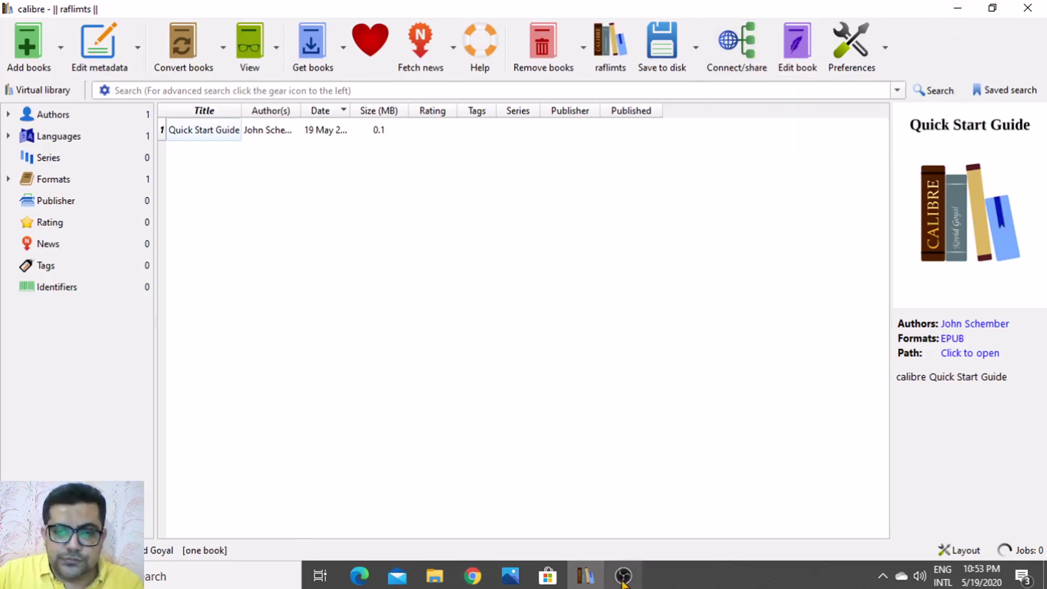
pyautogui.click(472, 575)
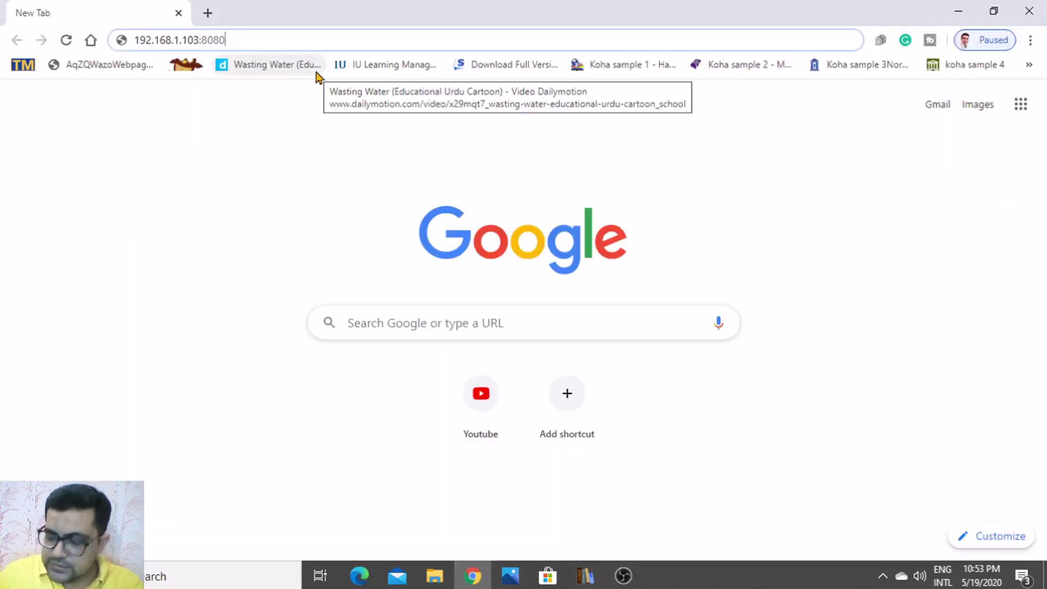
pyautogui.press('Return')
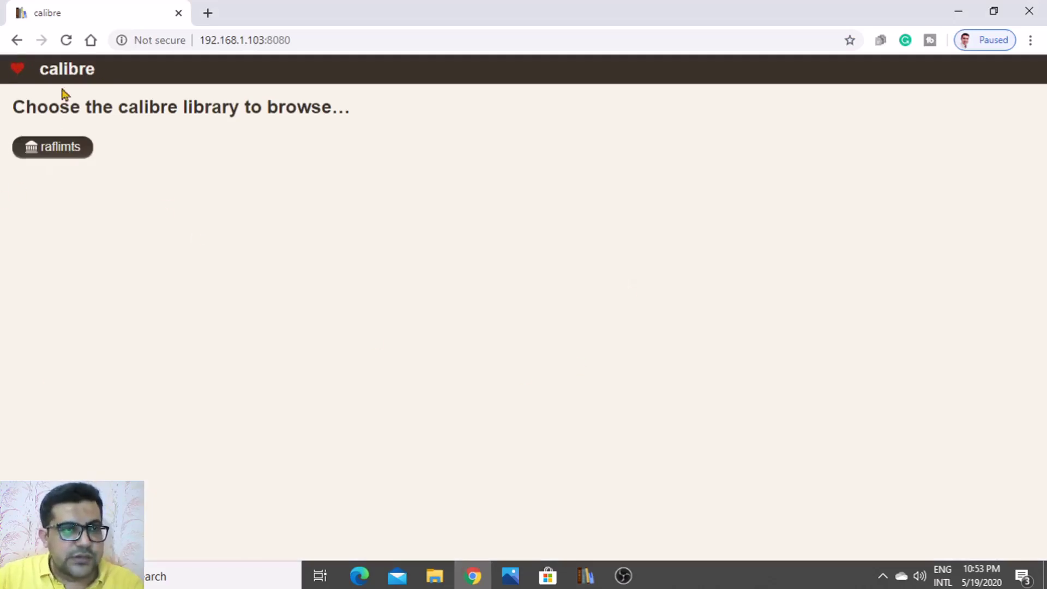
# Step: Open the raflimts library in the browser and check its Quick Start Guide listing against the calibre desktop window
pyautogui.click(56, 150)
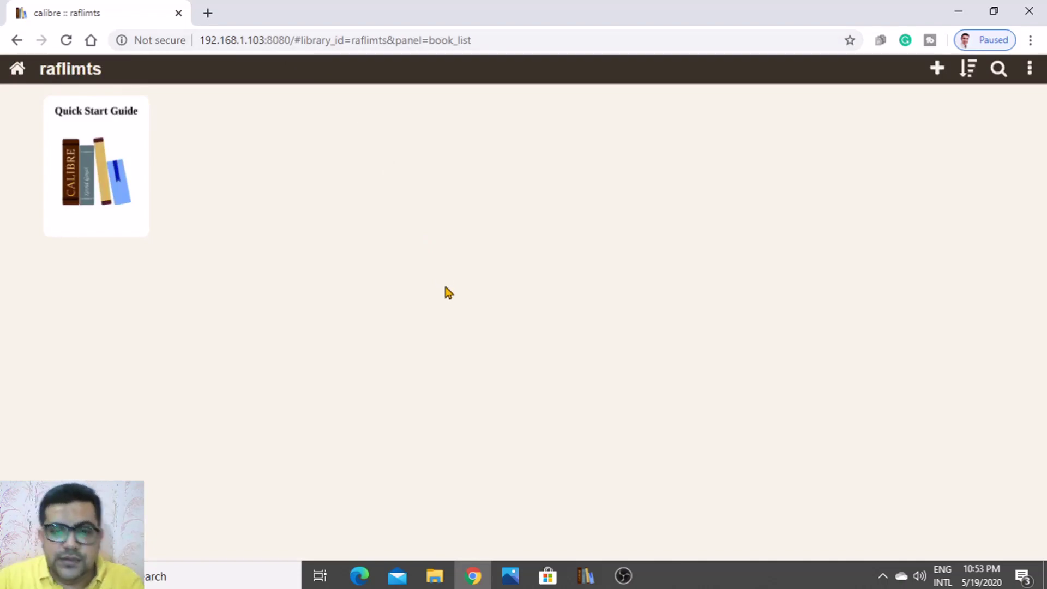
pyautogui.click(585, 575)
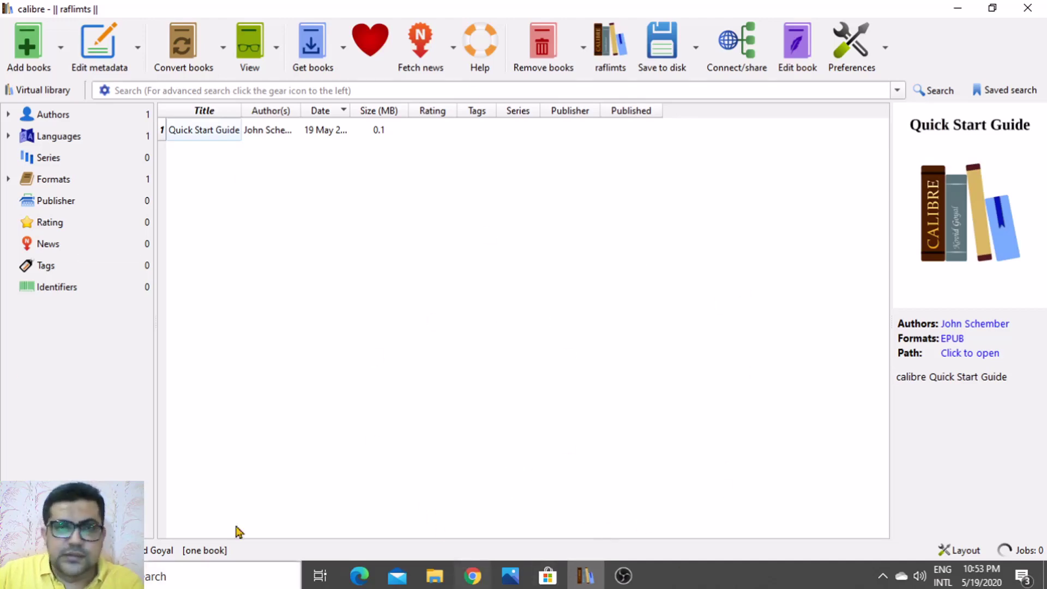
pyautogui.click(473, 575)
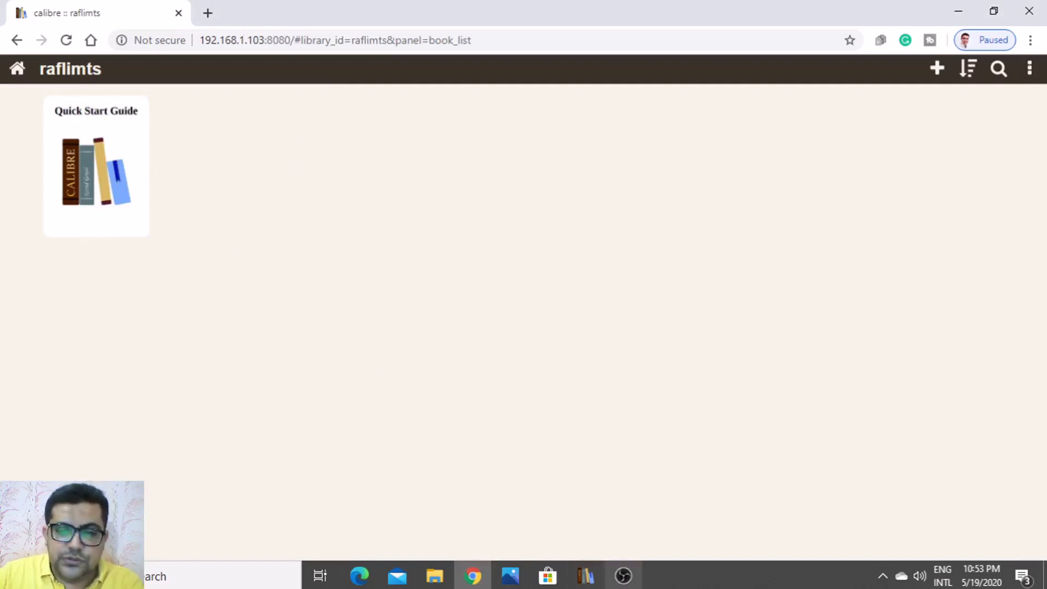
pyautogui.moveTo(585, 575)
pyautogui.click(606, 536)
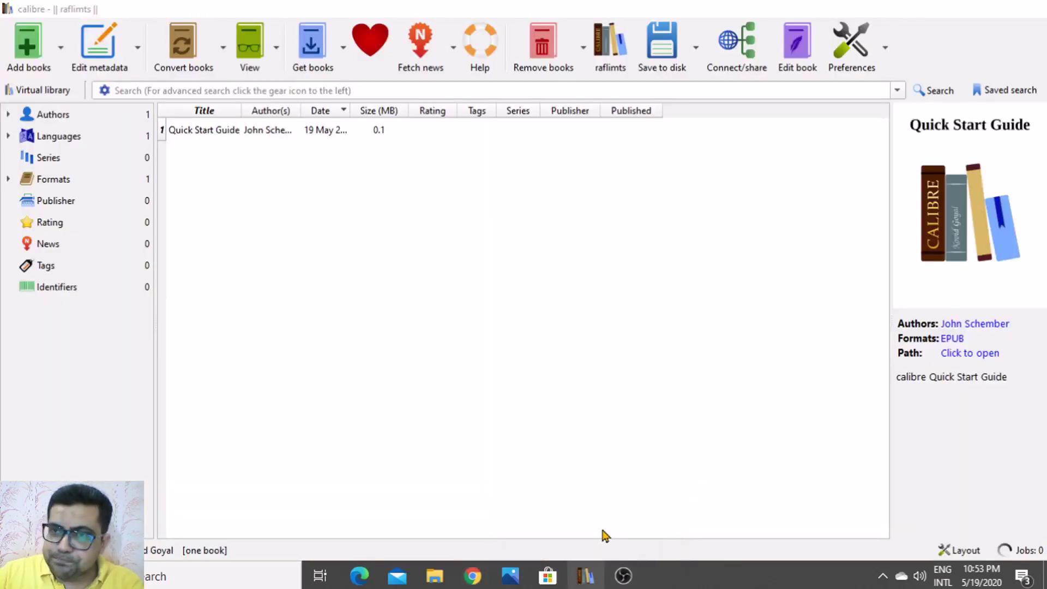
pyautogui.click(608, 43)
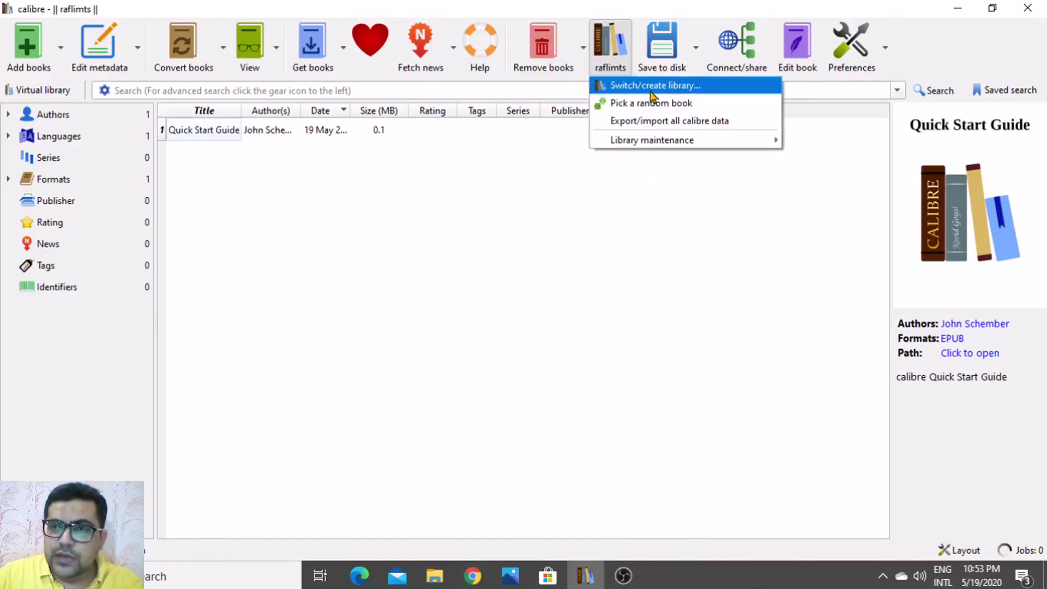
pyautogui.click(737, 332)
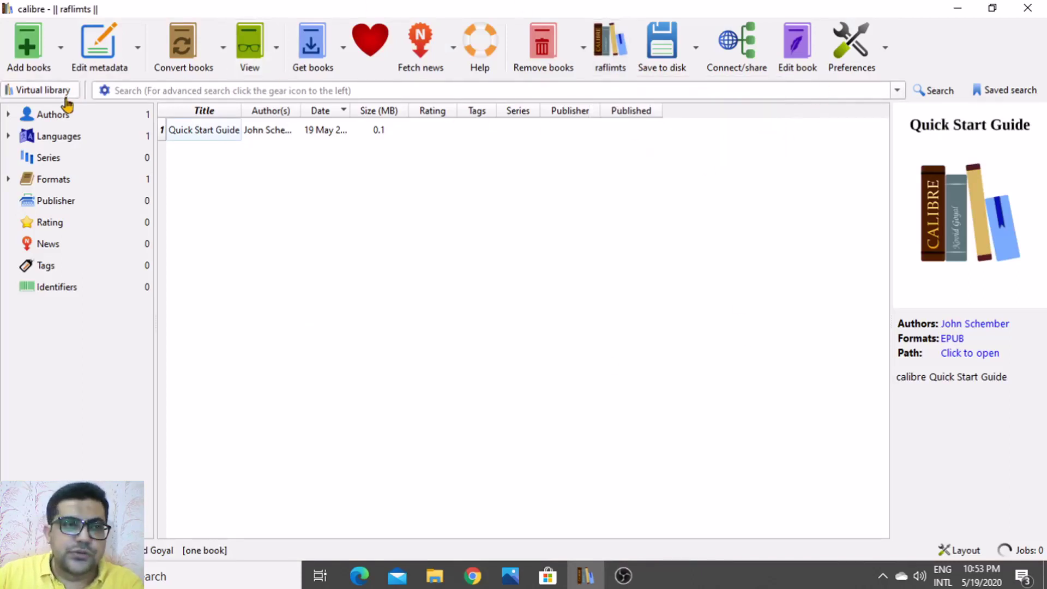